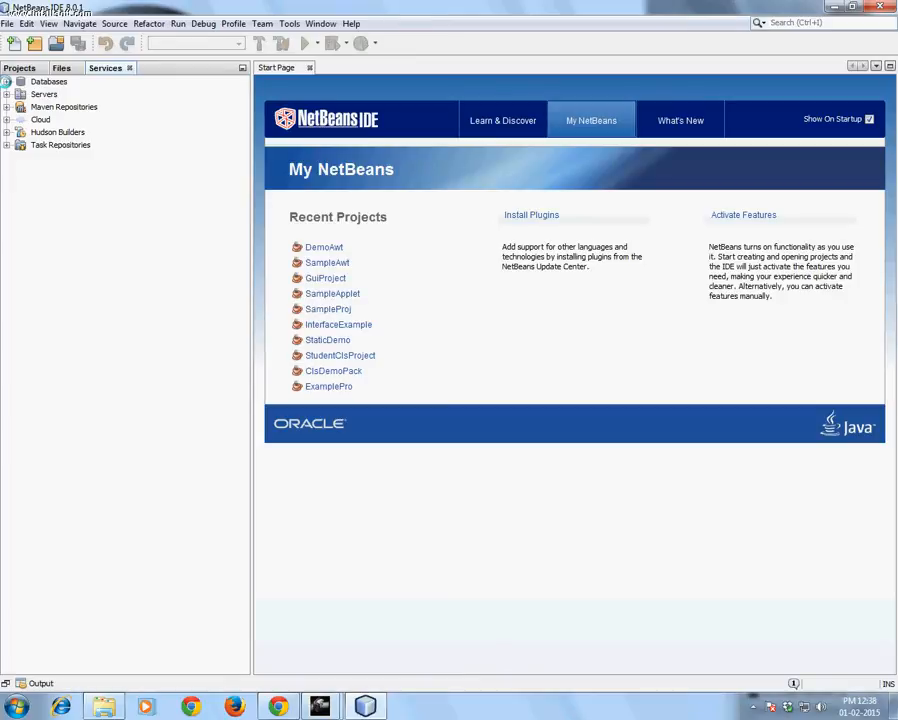
# Start the Java DB server from the Databases node and highlight the port number in its startup output
pyautogui.click(6, 81)
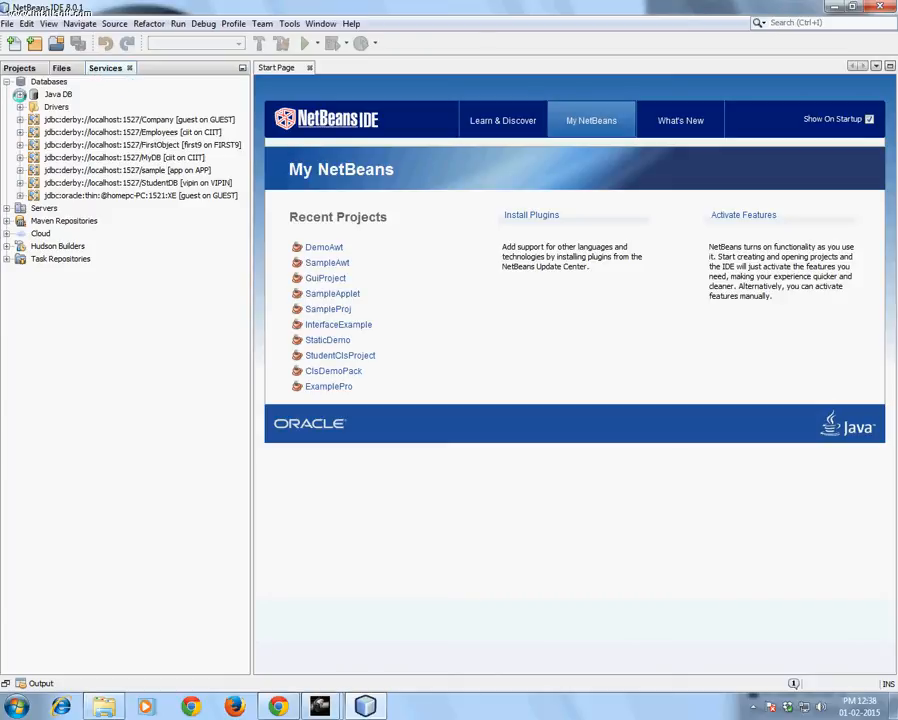
pyautogui.click(19, 94)
pyautogui.click(50, 93)
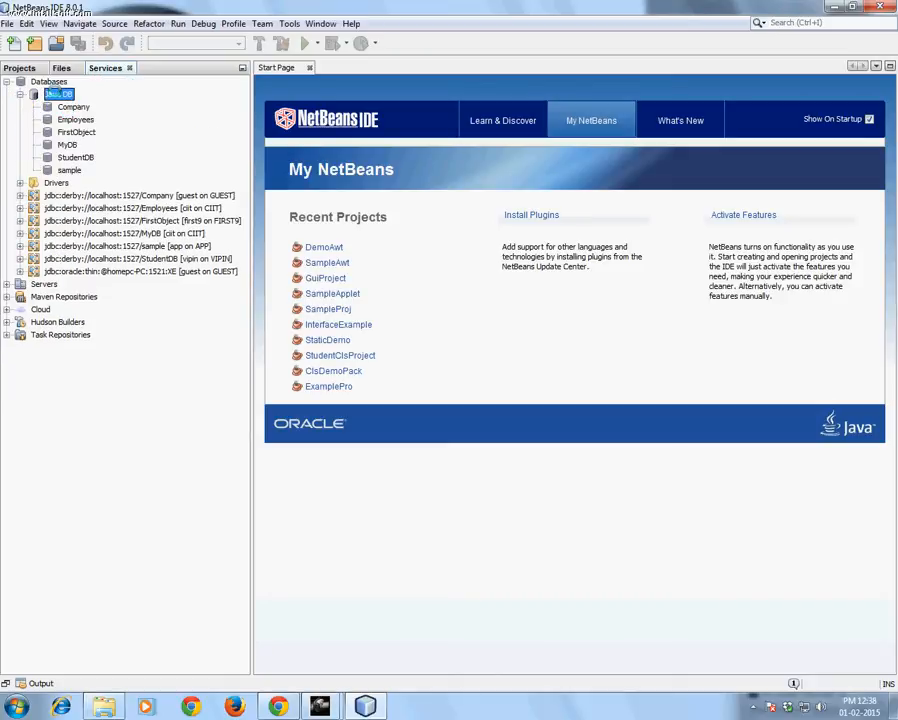
pyautogui.rightClick(56, 93)
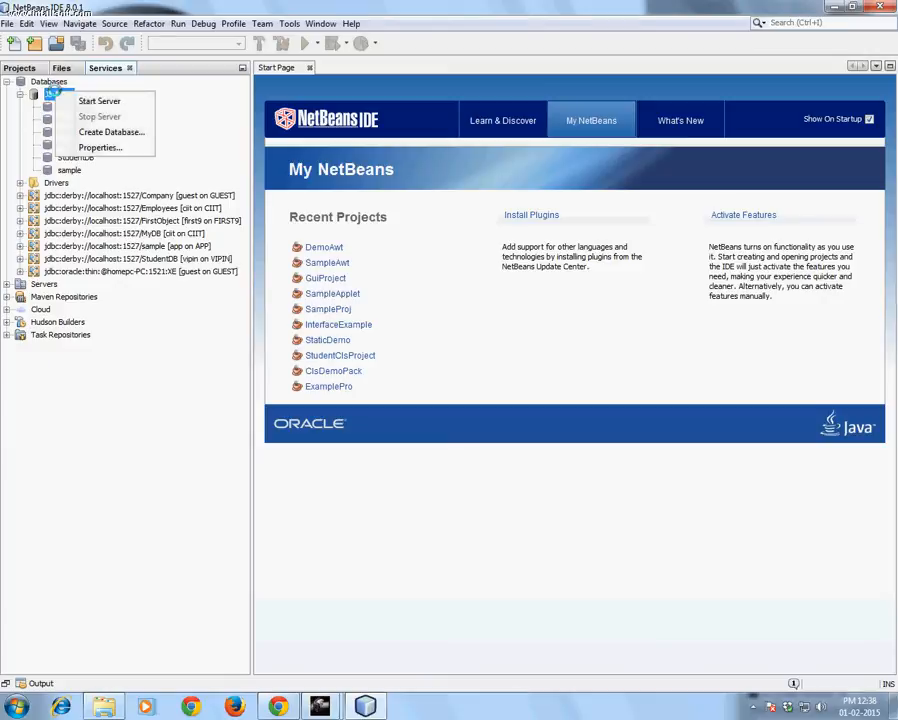
pyautogui.click(103, 101)
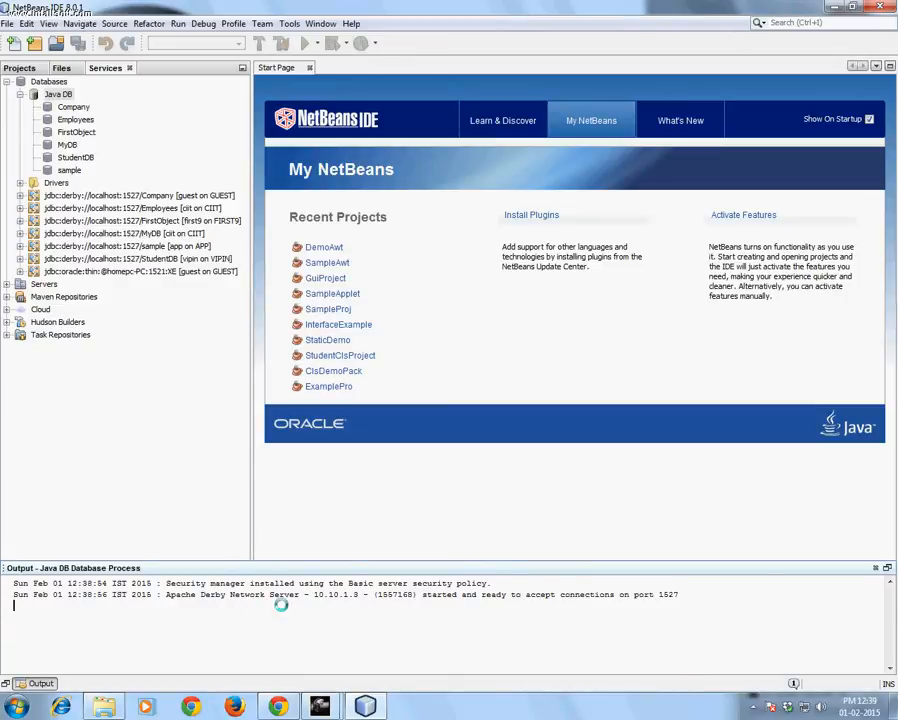
pyautogui.doubleClick(665, 594)
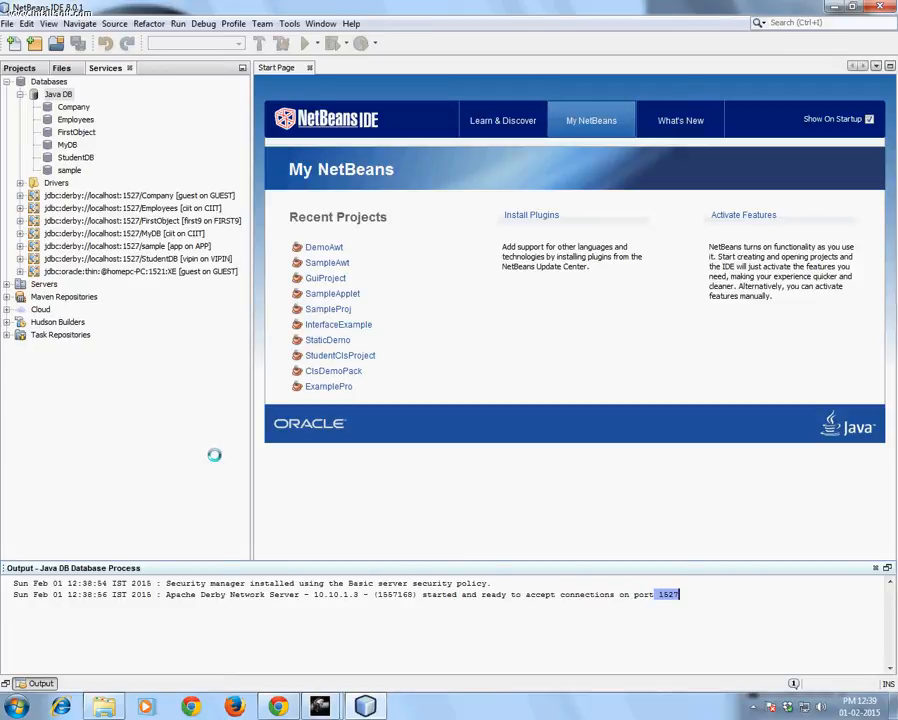
# Begin creating a new Java DB database and name it CIITDB
pyautogui.click(58, 95)
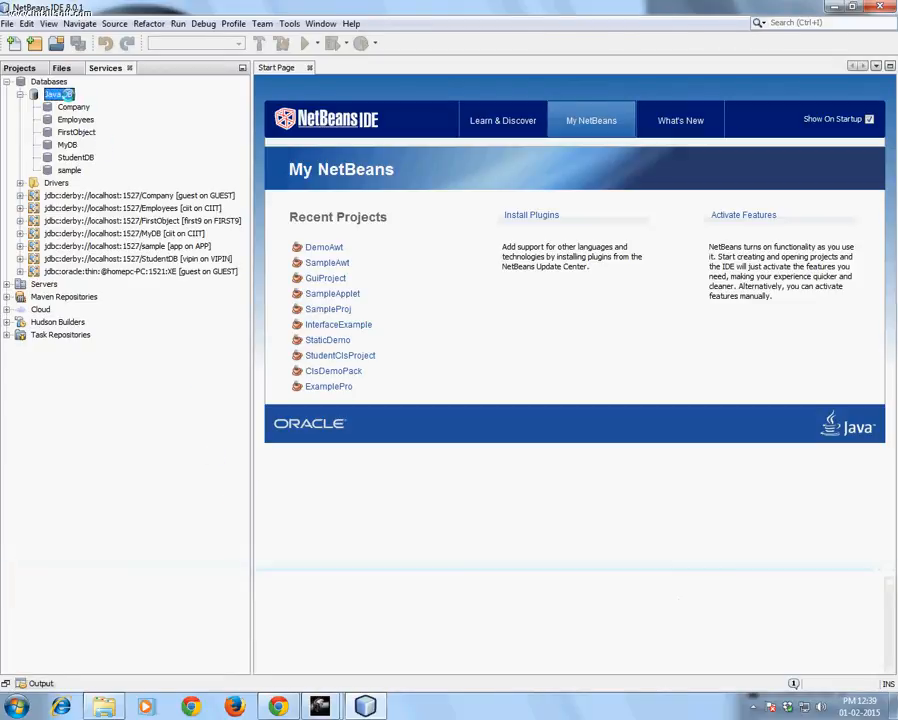
pyautogui.rightClick(58, 95)
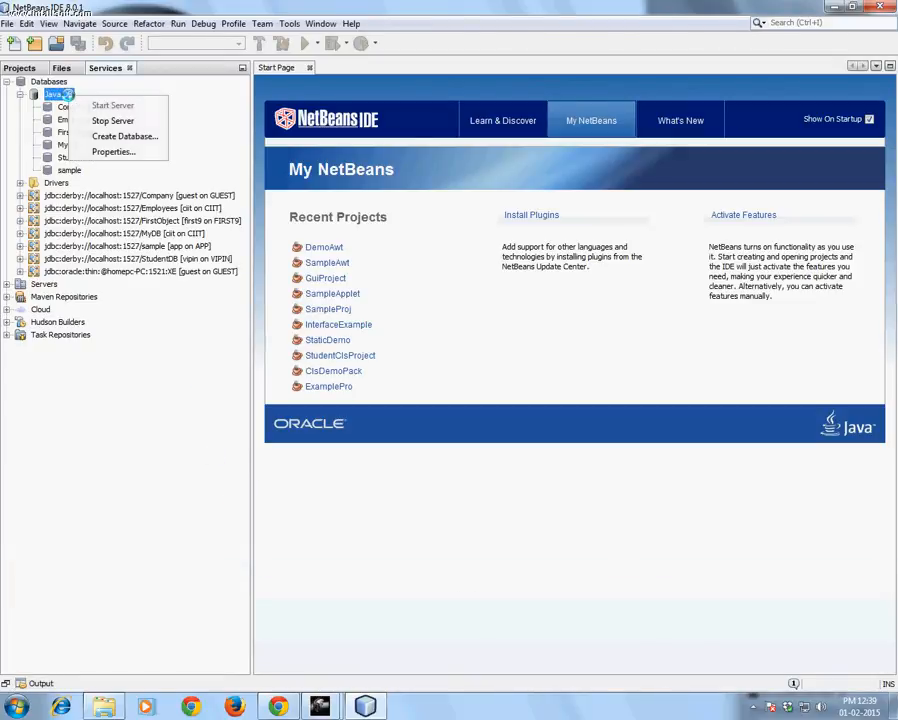
pyautogui.click(133, 138)
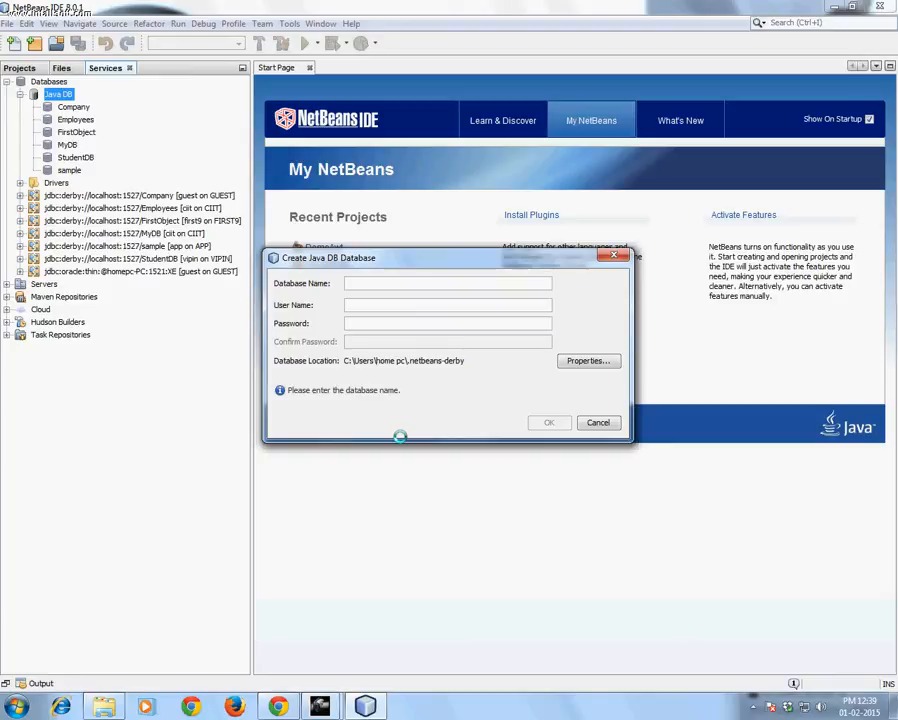
pyautogui.write('c')
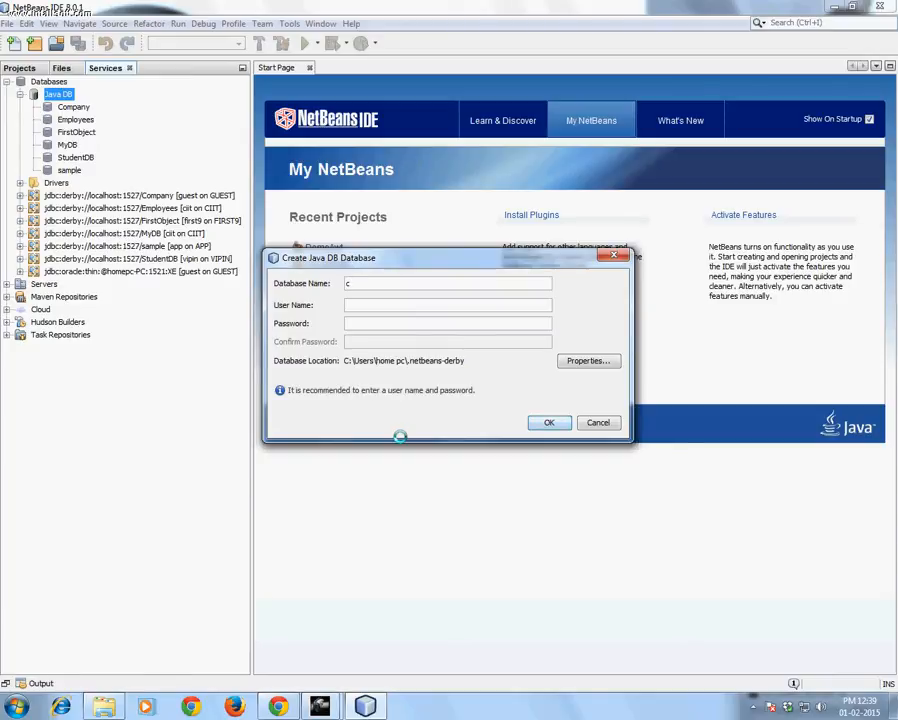
pyautogui.write('iitda')
pyautogui.press('BackSpace')
pyautogui.write('CIITDB')
# Enter ciit as the database's user name, fill in and confirm the password, and create the database
pyautogui.press('Tab')
pyautogui.write('cii')
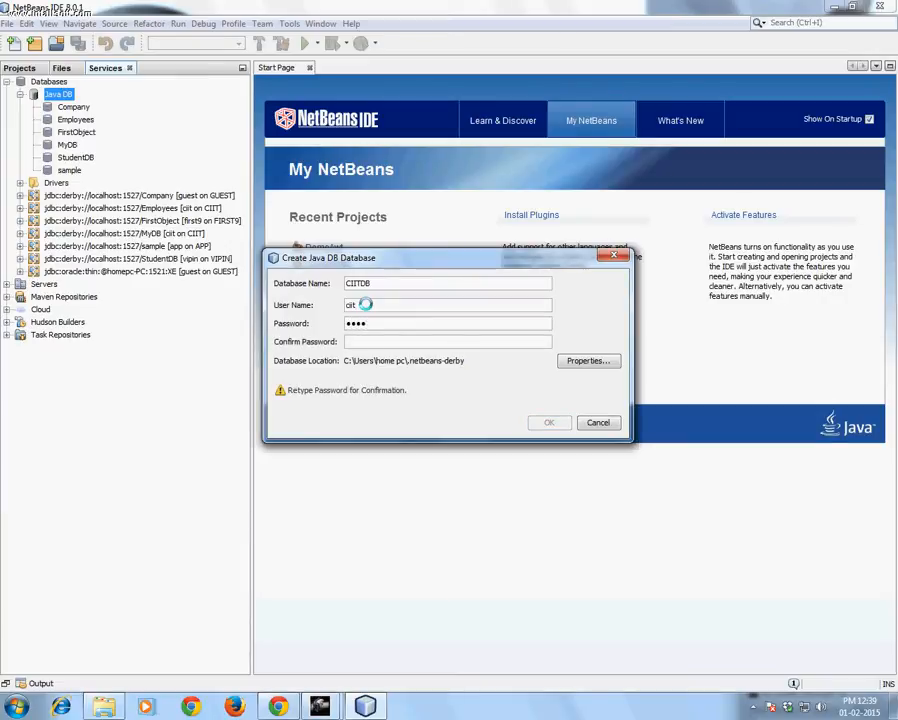
pyautogui.click(362, 340)
pyautogui.write('ciit')
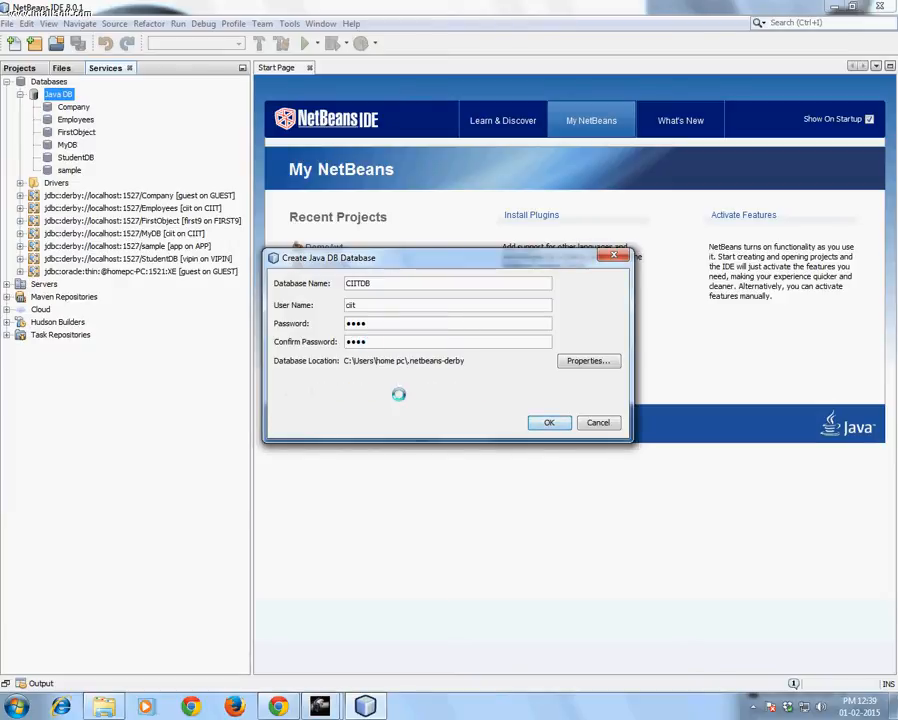
pyautogui.click(551, 423)
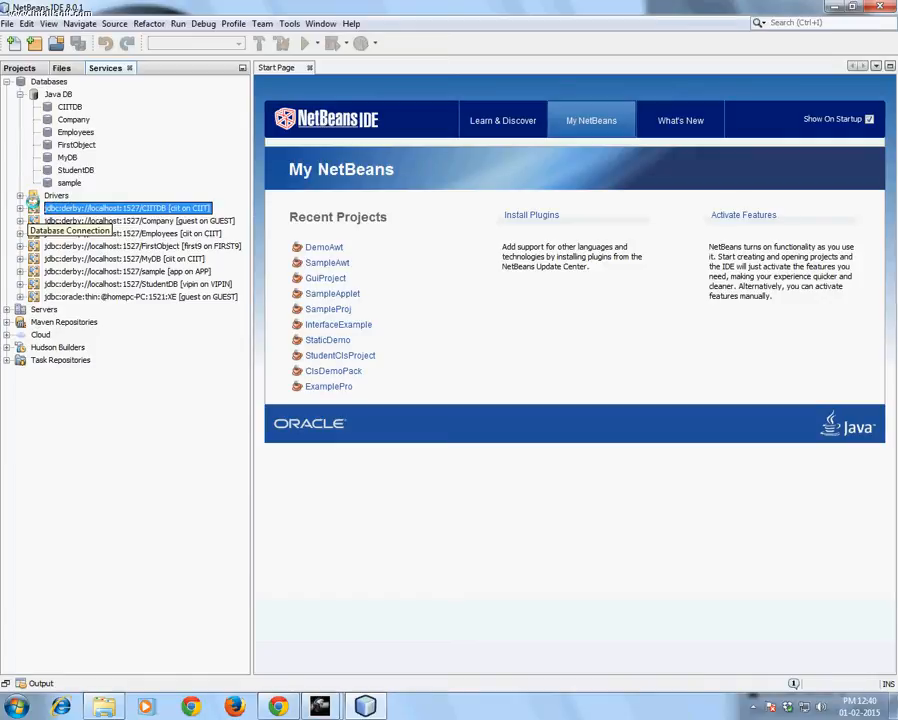
# Connect to the CIITDB database and expand its CIIT schema down to the Tables folder
pyautogui.rightClick(85, 209)
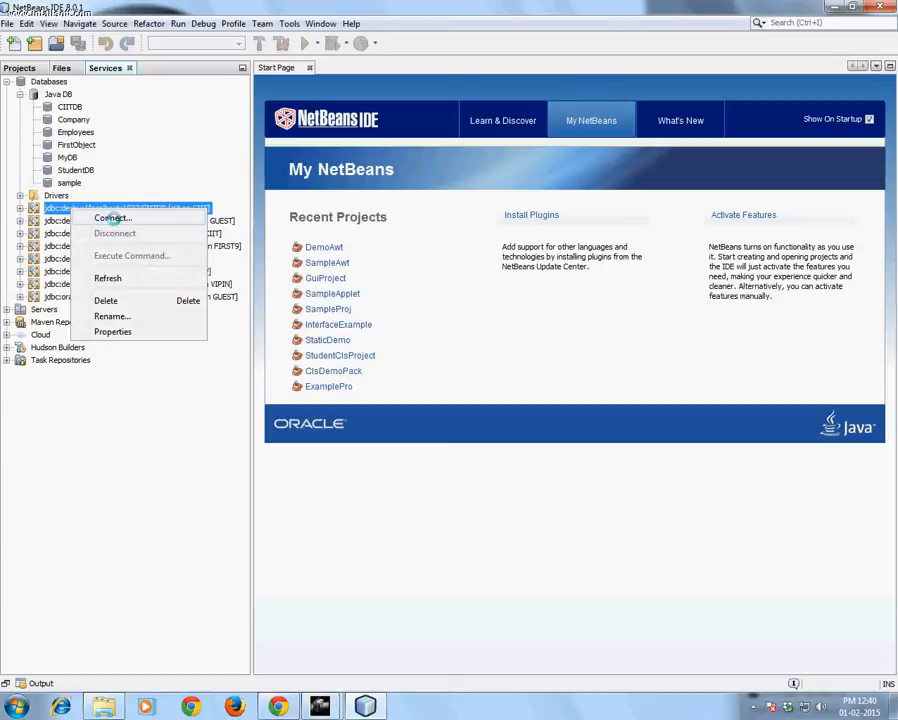
pyautogui.click(113, 218)
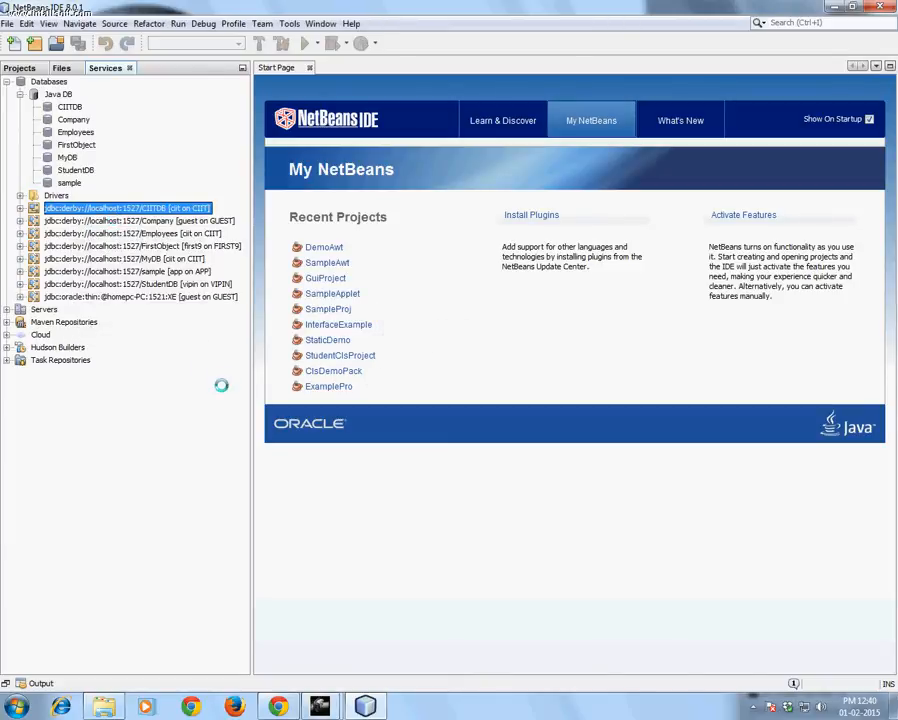
pyautogui.click(20, 207)
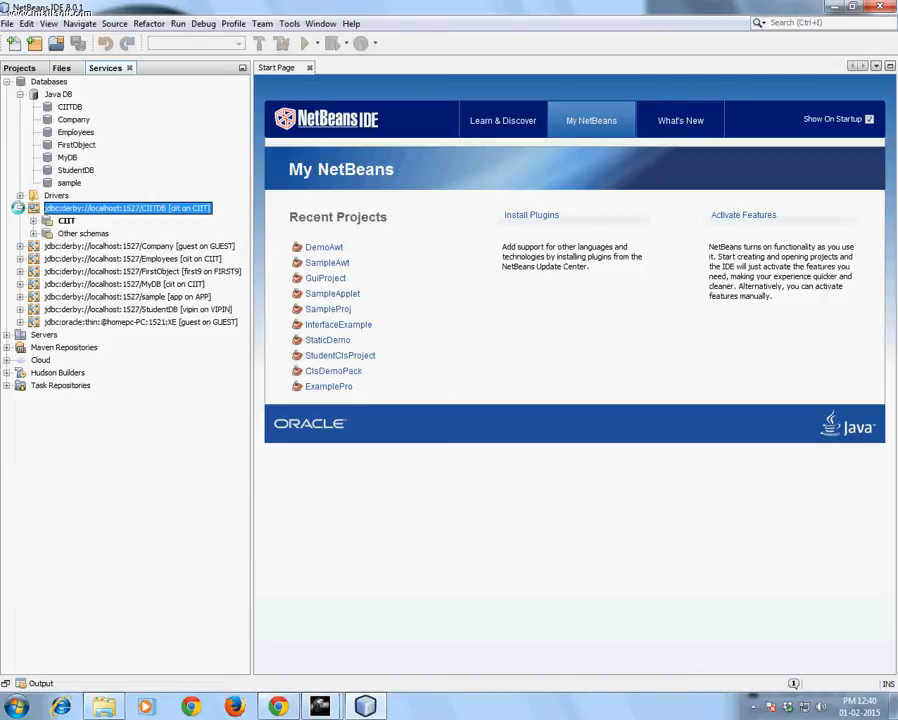
pyautogui.click(33, 220)
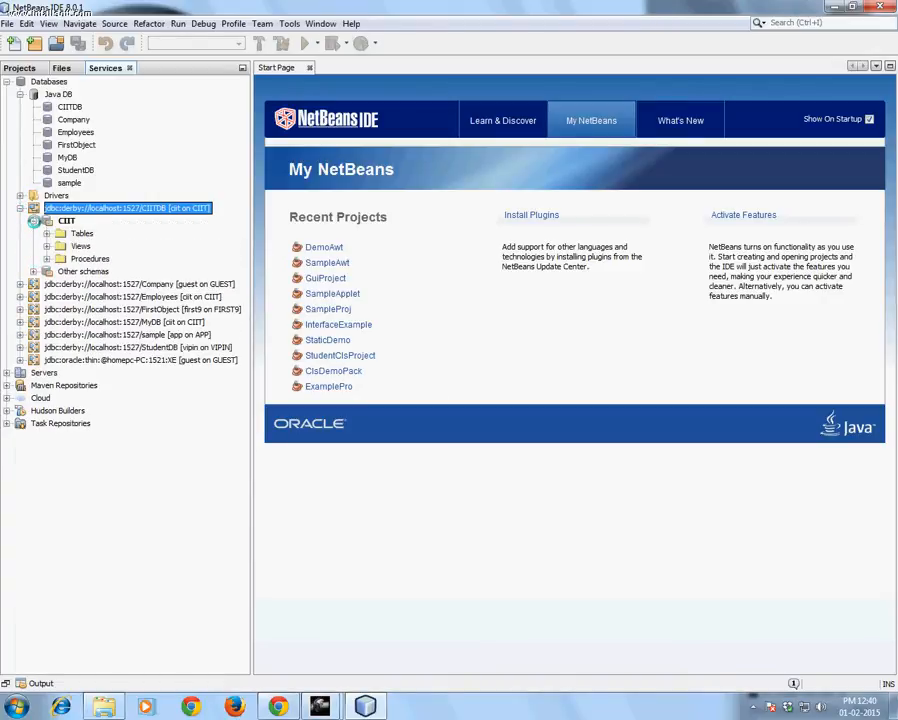
pyautogui.click(47, 233)
# Begin creating a new table in the CIIT schema and name it Employee
pyautogui.click(80, 234)
pyautogui.rightClick(84, 233)
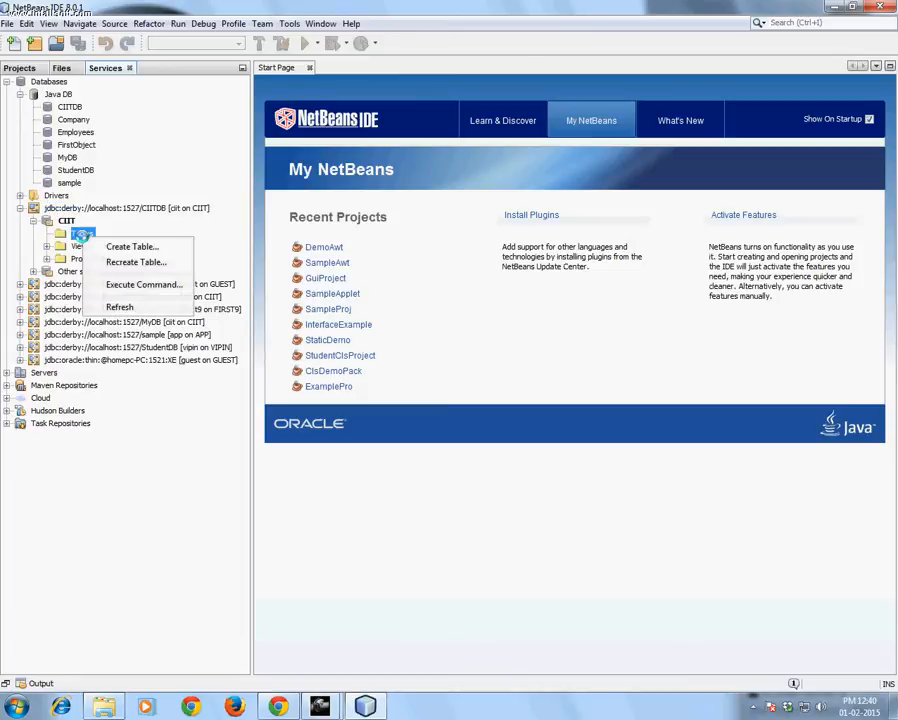
pyautogui.click(146, 247)
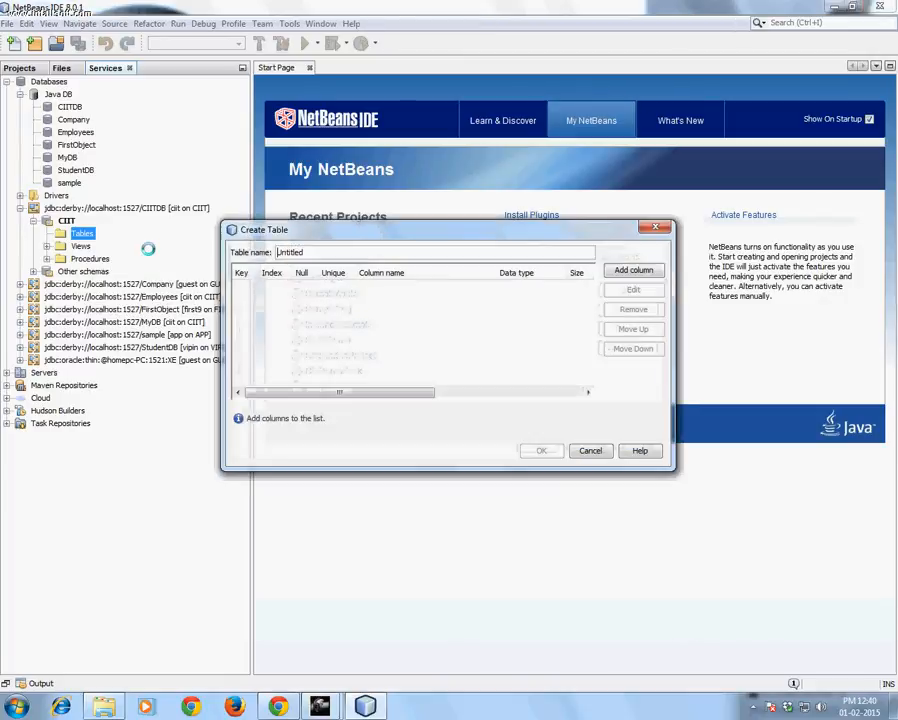
pyautogui.press('Delete')
pyautogui.press('Delete')
pyautogui.press('Delete')
pyautogui.press('Delete')
pyautogui.press('Delete')
pyautogui.press('Delete')
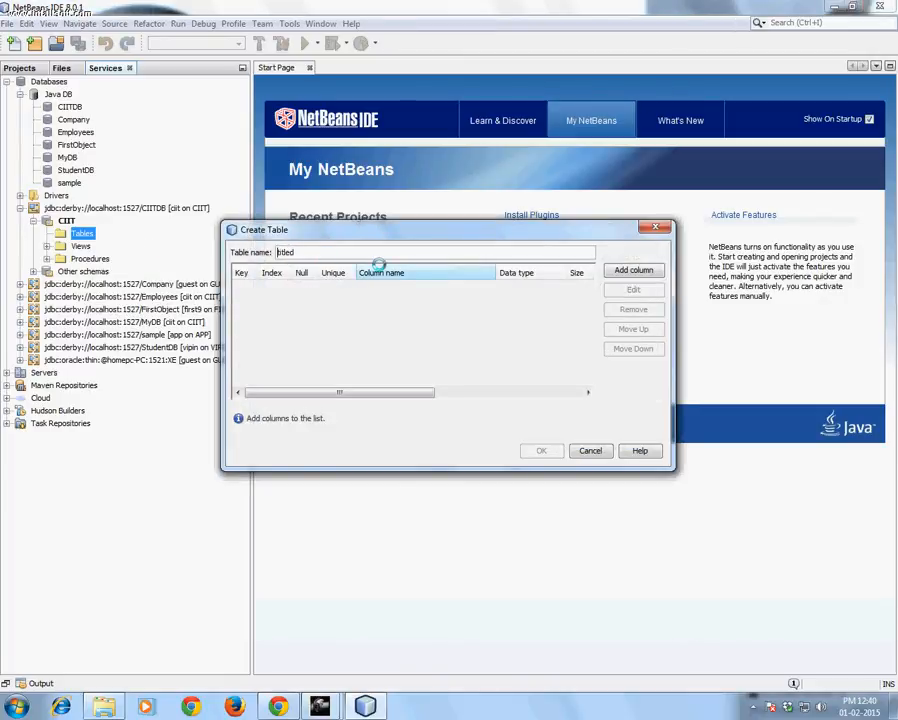
pyautogui.press('Delete')
pyautogui.write('Employee')
# Add a column named EmpNo of type NUMERIC with size 10 to the Employee table
pyautogui.click(636, 269)
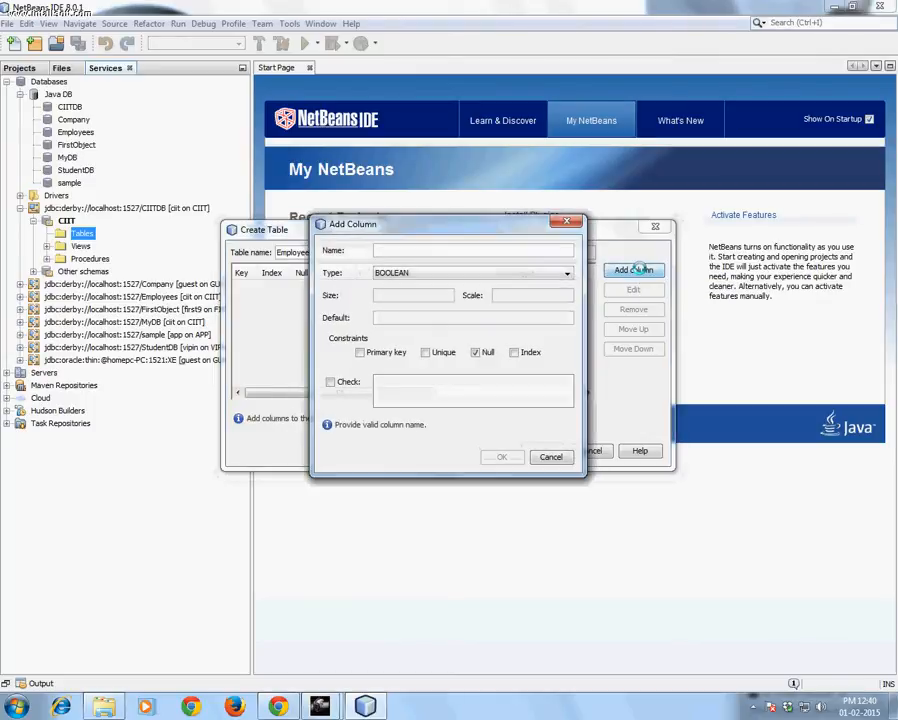
pyautogui.write('EmpNo')
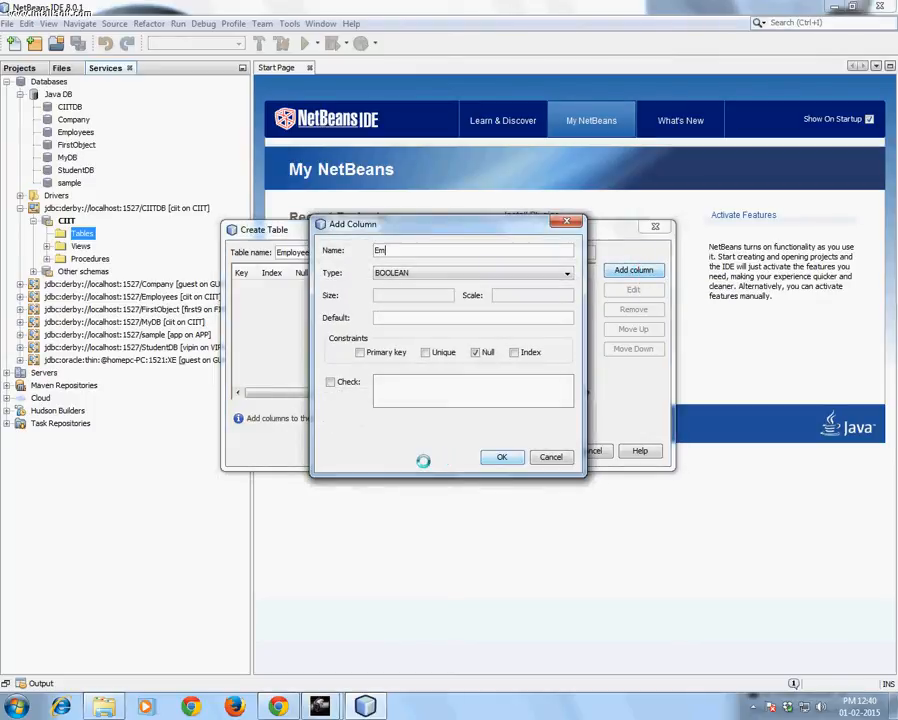
pyautogui.click(422, 270)
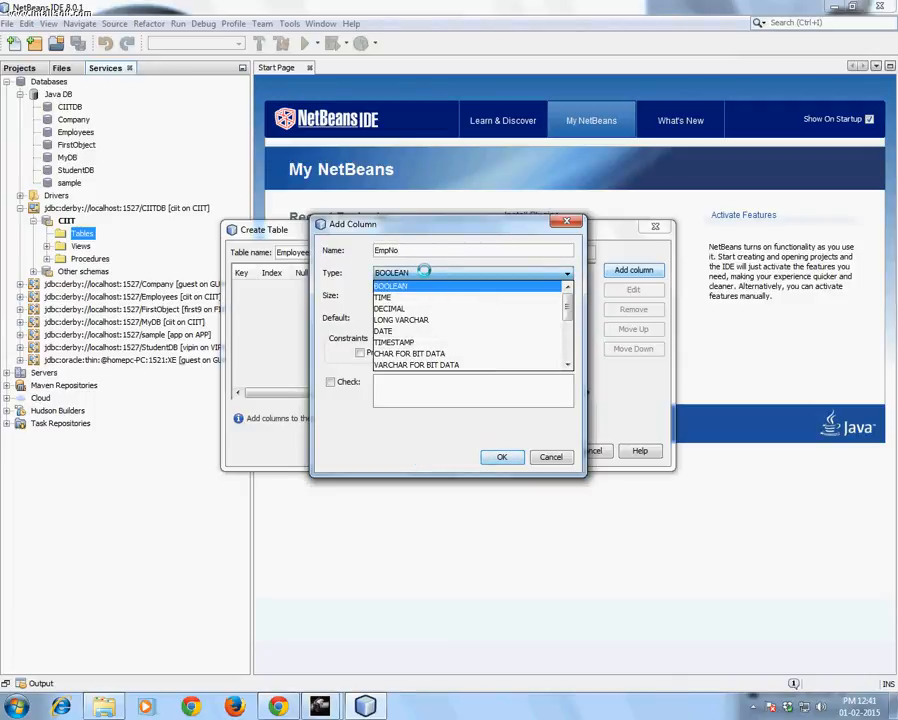
pyautogui.moveTo(319, 706)
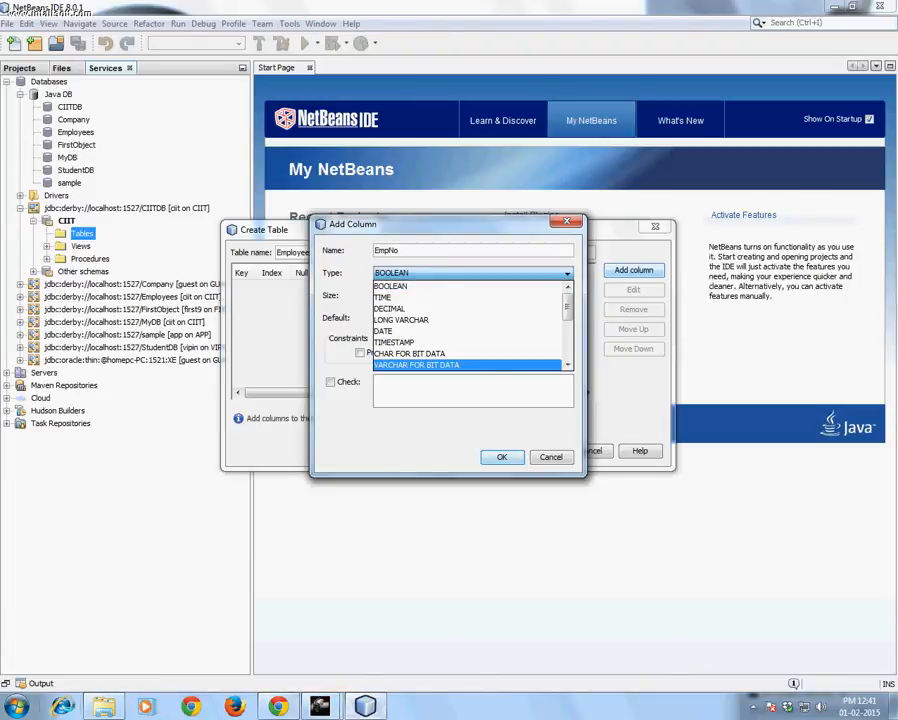
pyautogui.click(104, 706)
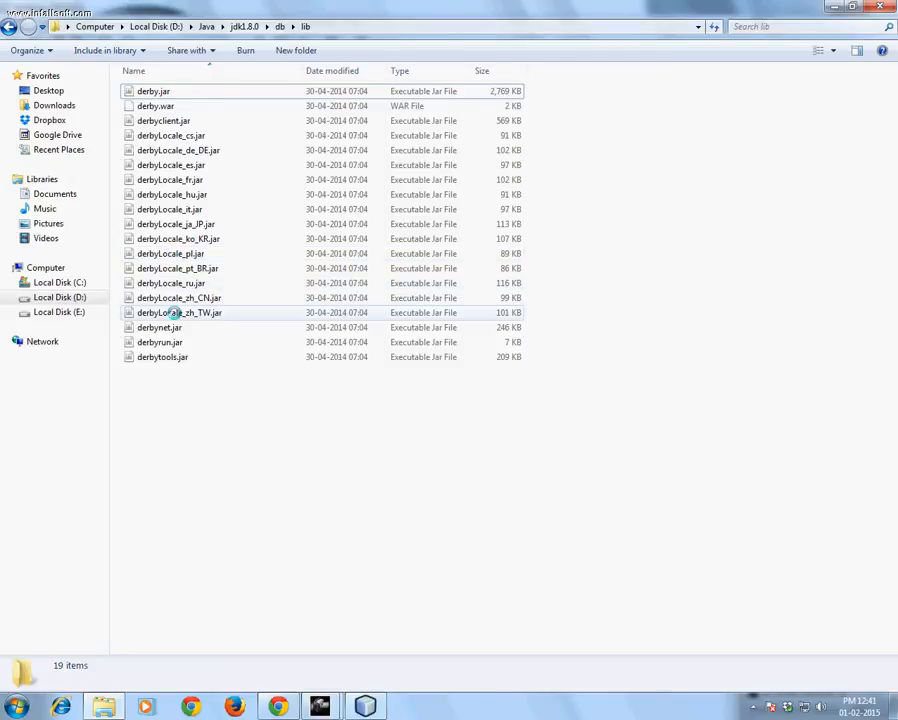
pyautogui.click(834, 7)
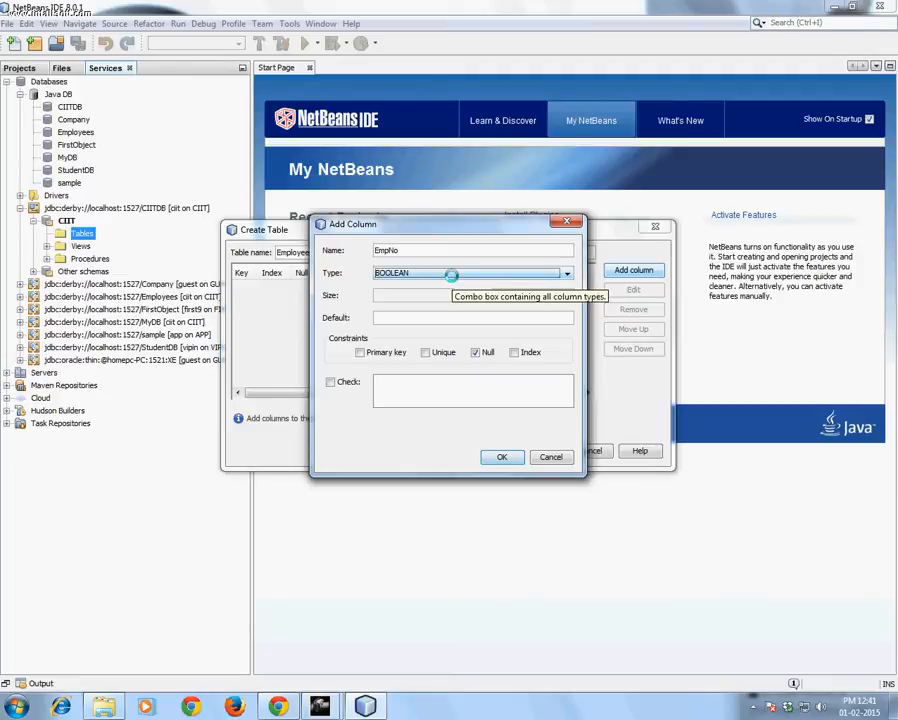
pyautogui.click(451, 275)
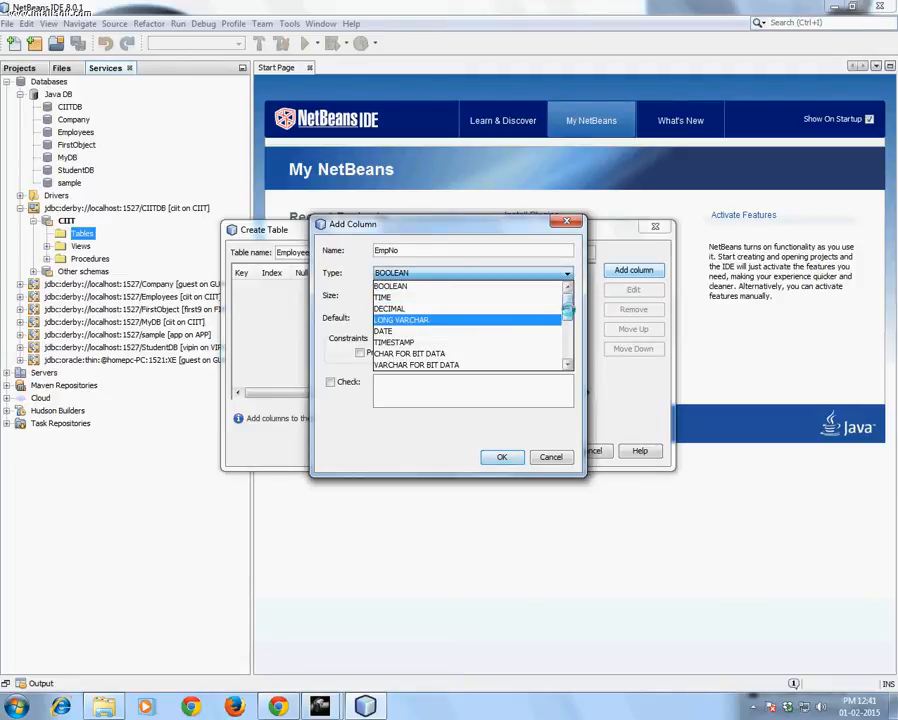
pyautogui.moveTo(567, 299); pyautogui.dragTo(566, 345)
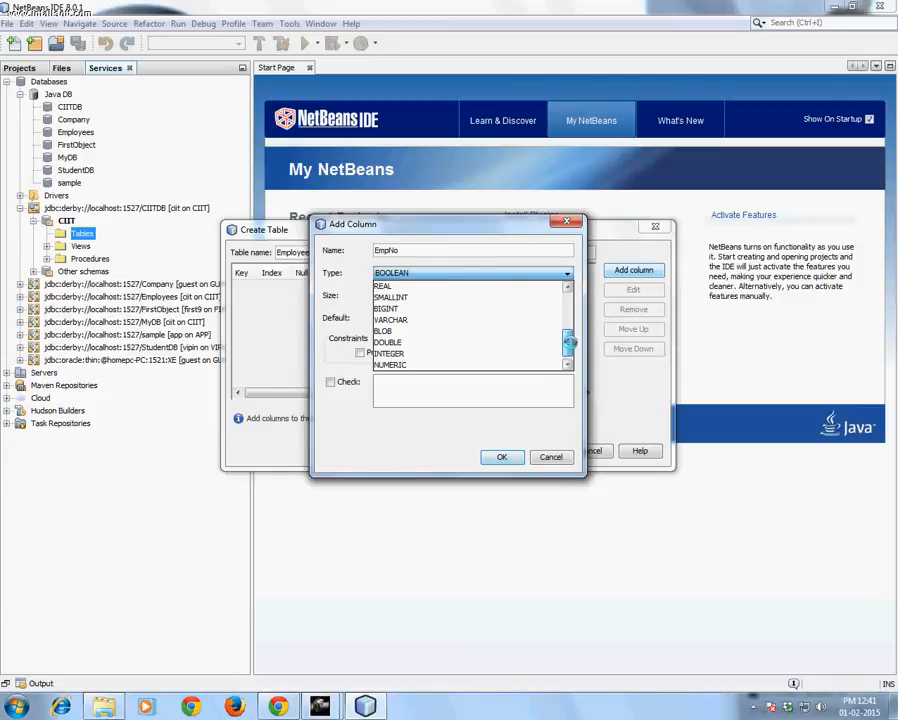
pyautogui.click(428, 364)
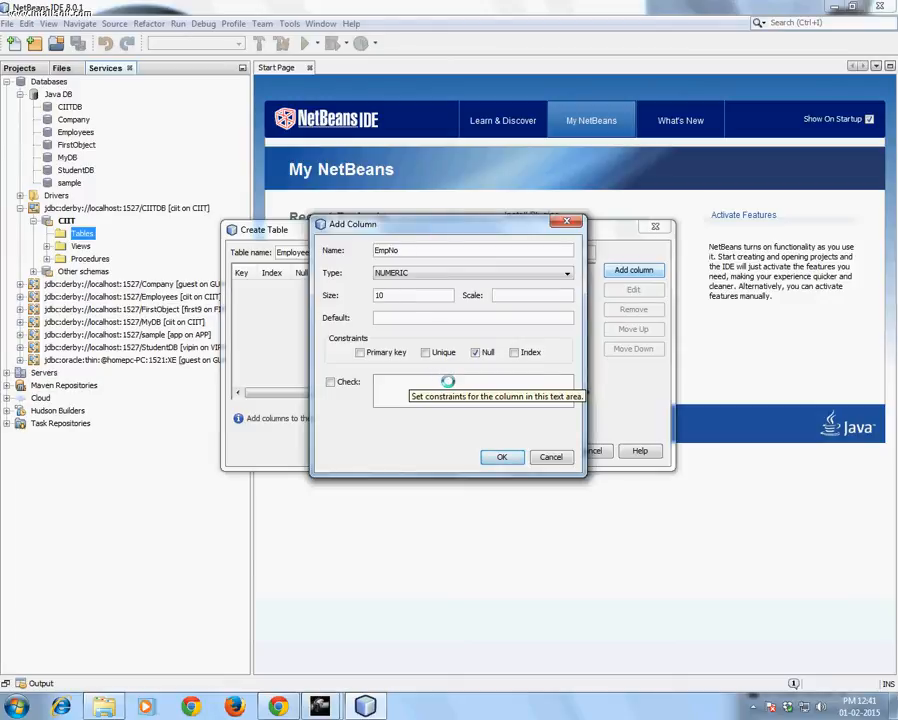
pyautogui.click(499, 457)
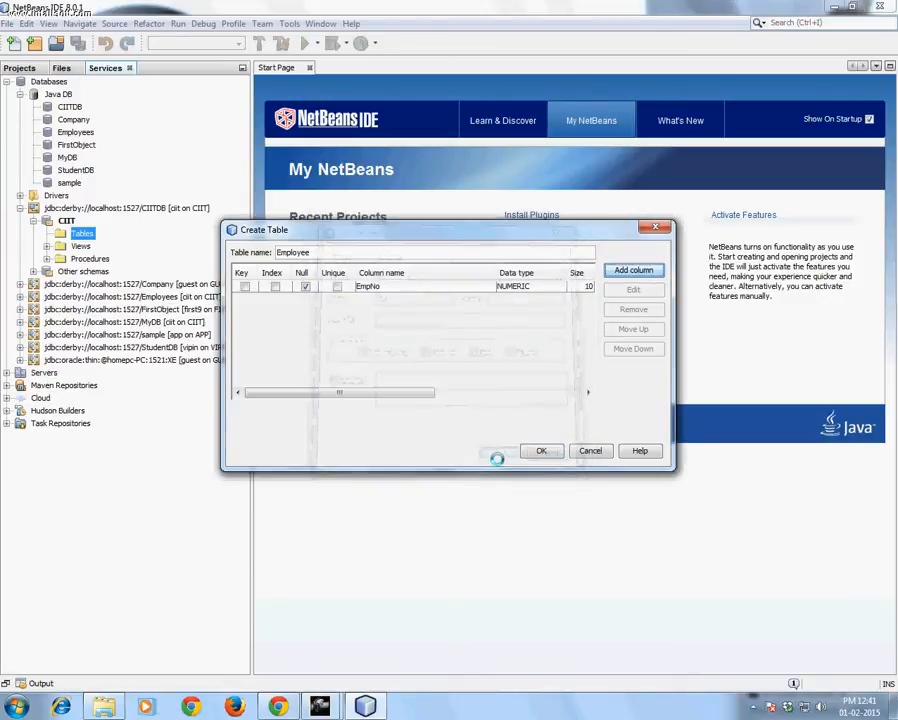
# Add a column named EmpName of type VARCHAR with size 40 to the Employee table
pyautogui.click(621, 269)
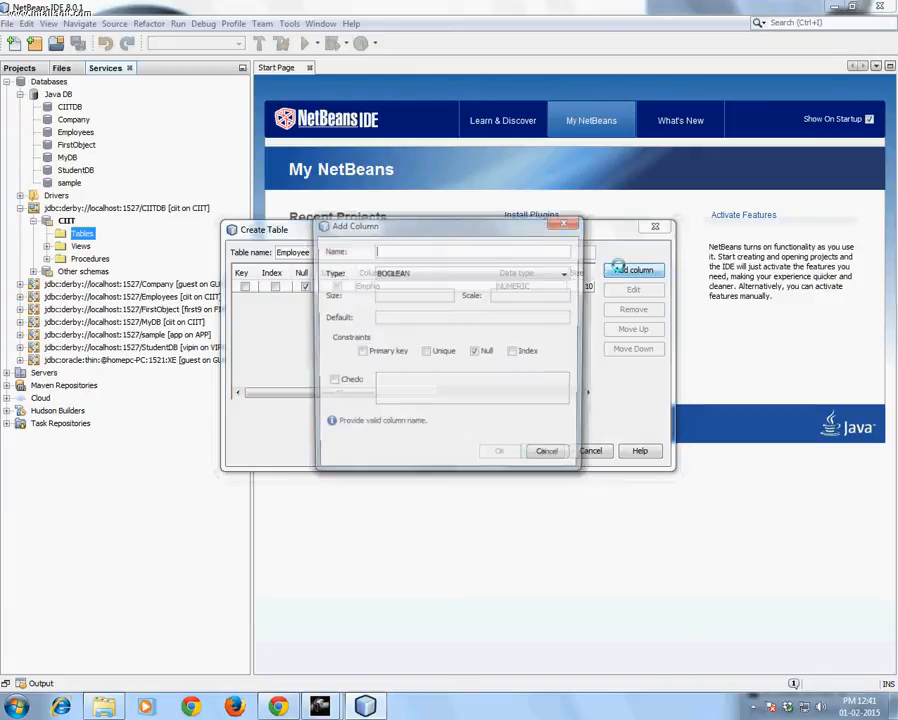
pyautogui.write('EmpName')
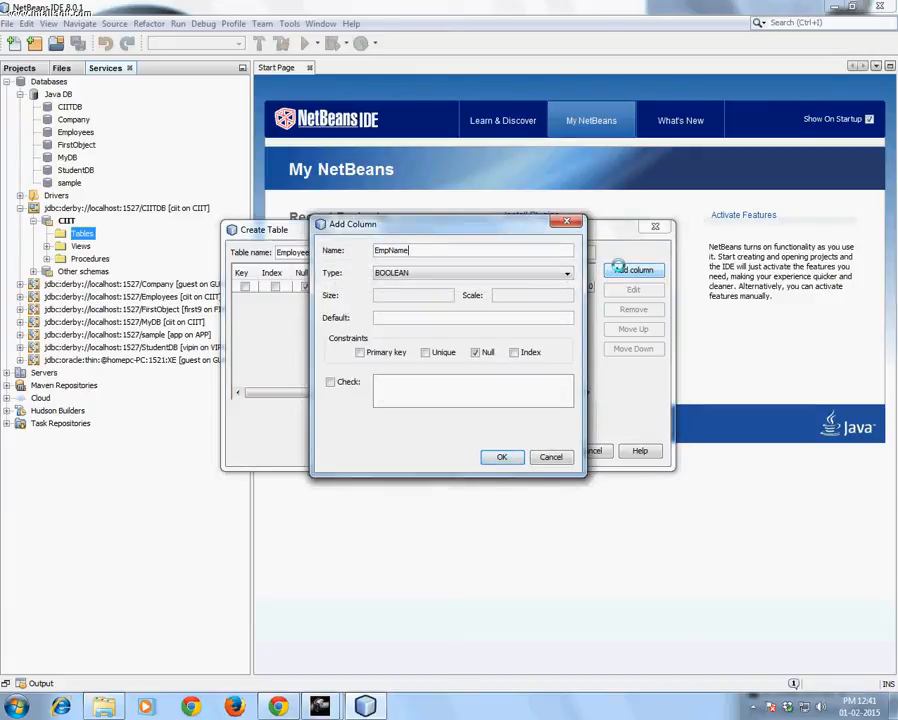
pyautogui.click(418, 272)
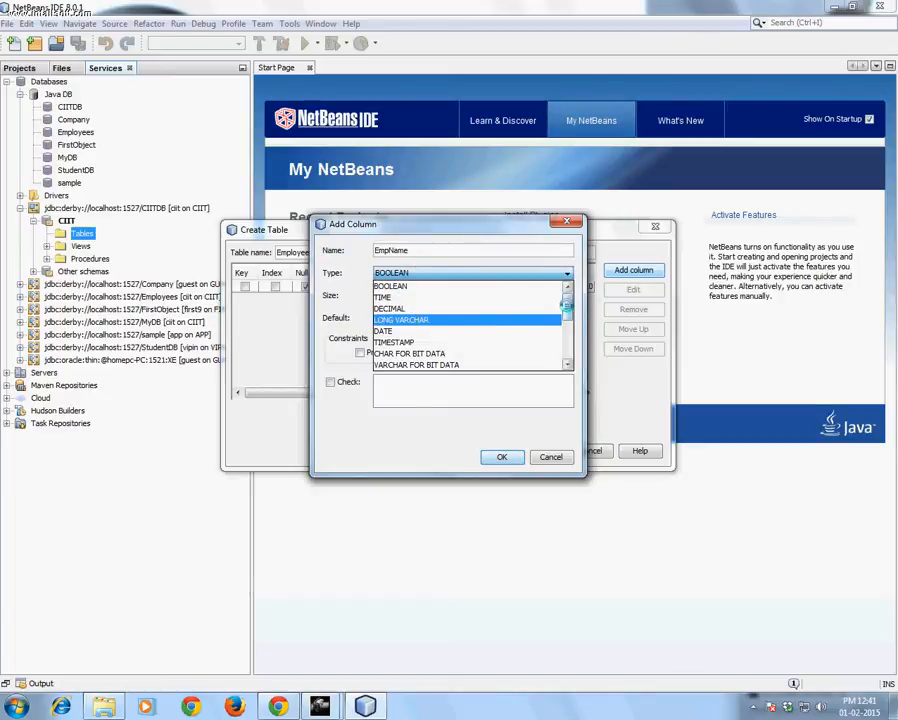
pyautogui.scroll(-1, 470, 319)
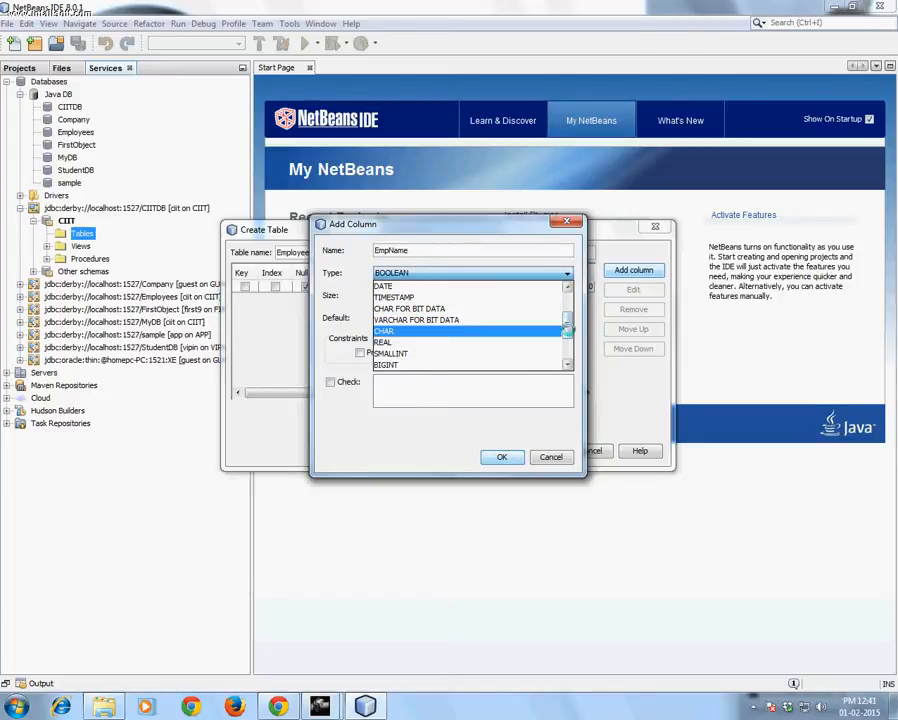
pyautogui.moveTo(567, 324); pyautogui.dragTo(567, 343)
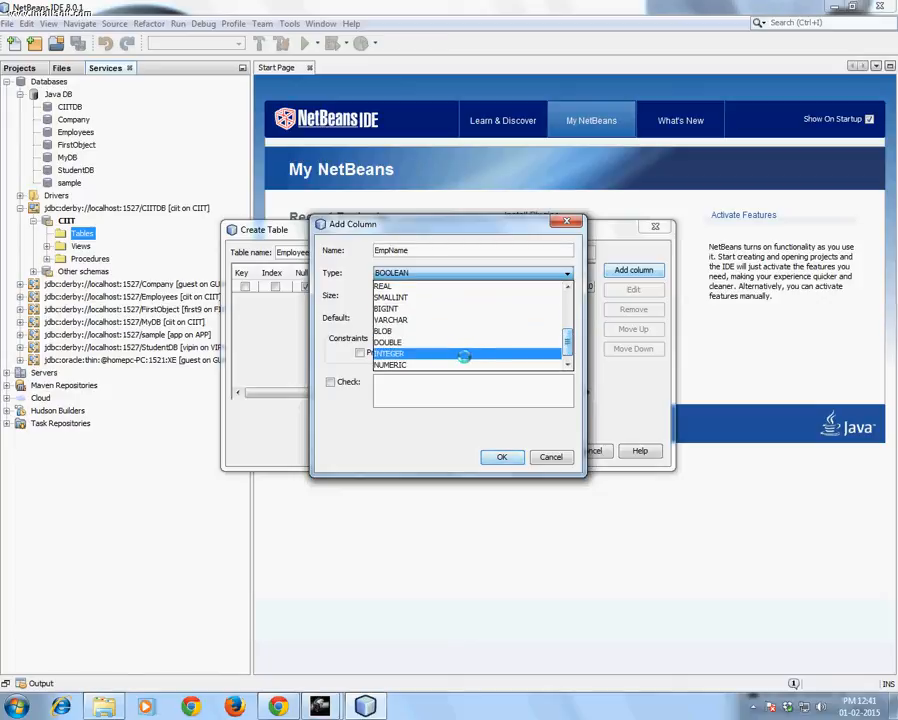
pyautogui.click(398, 319)
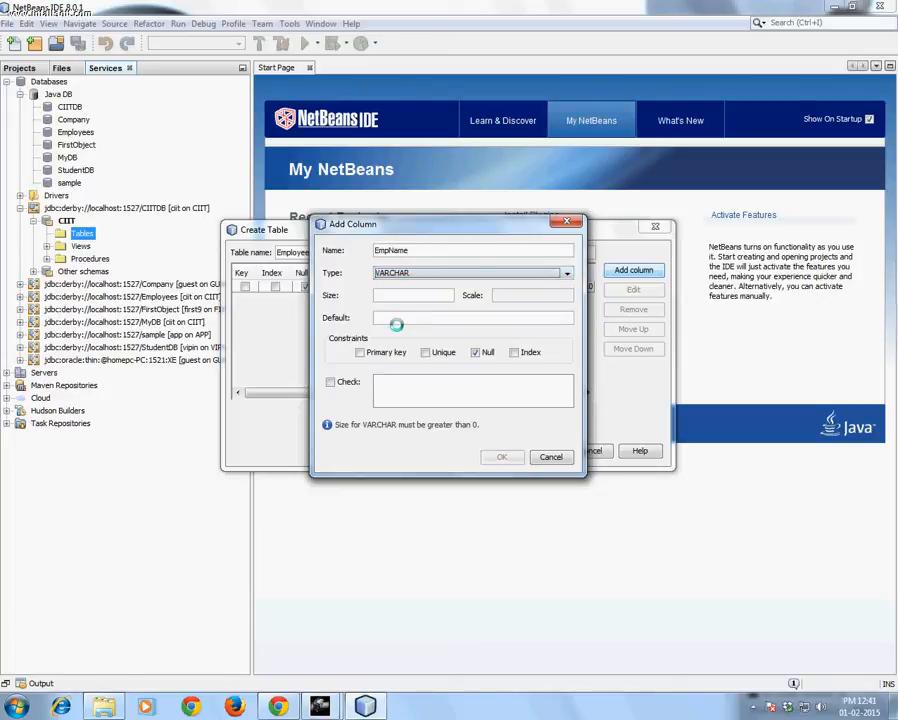
pyautogui.click(394, 295)
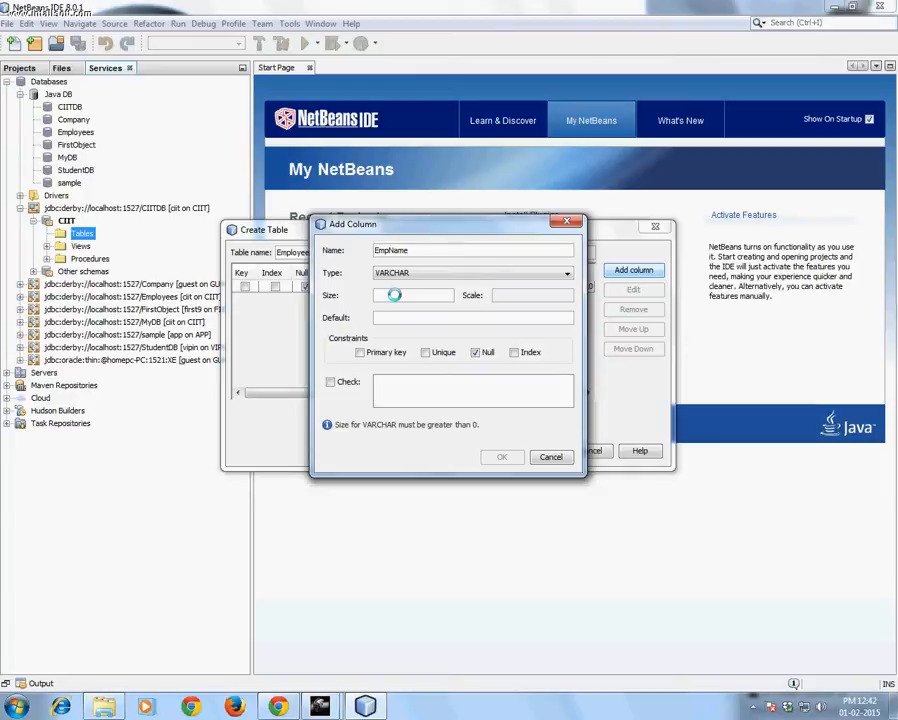
pyautogui.write('40')
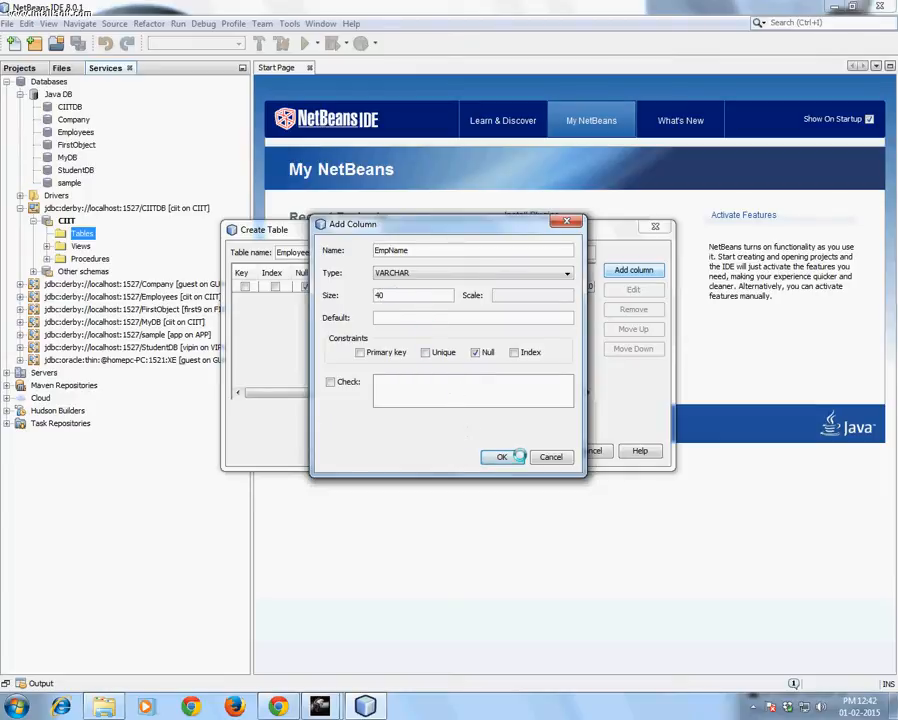
pyautogui.click(512, 456)
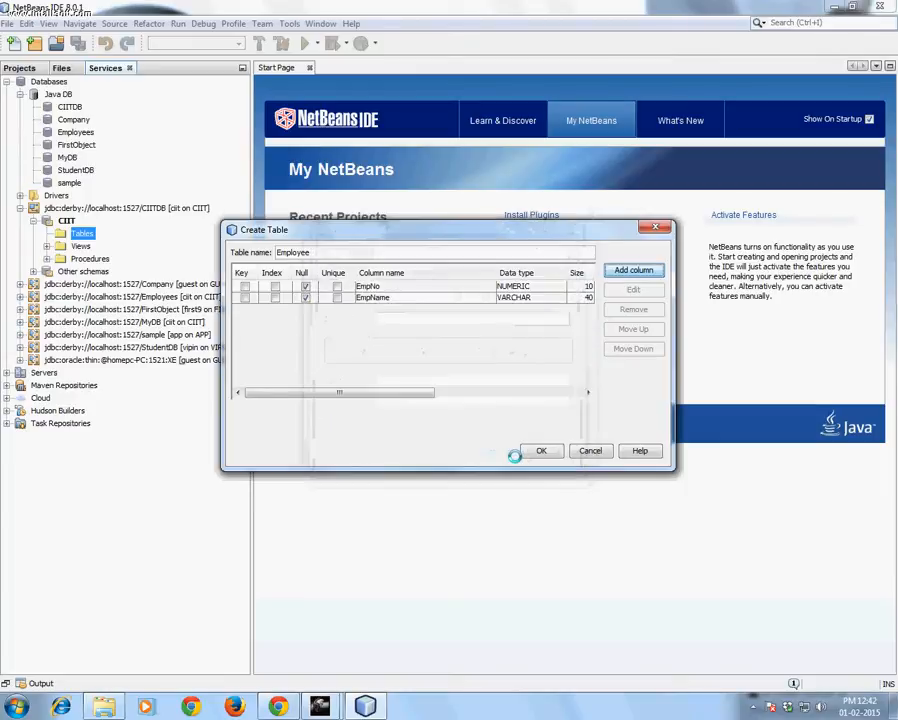
# Add a column named Salary of type INTEGER to the Employee table
pyautogui.click(624, 269)
pyautogui.write('Salary')
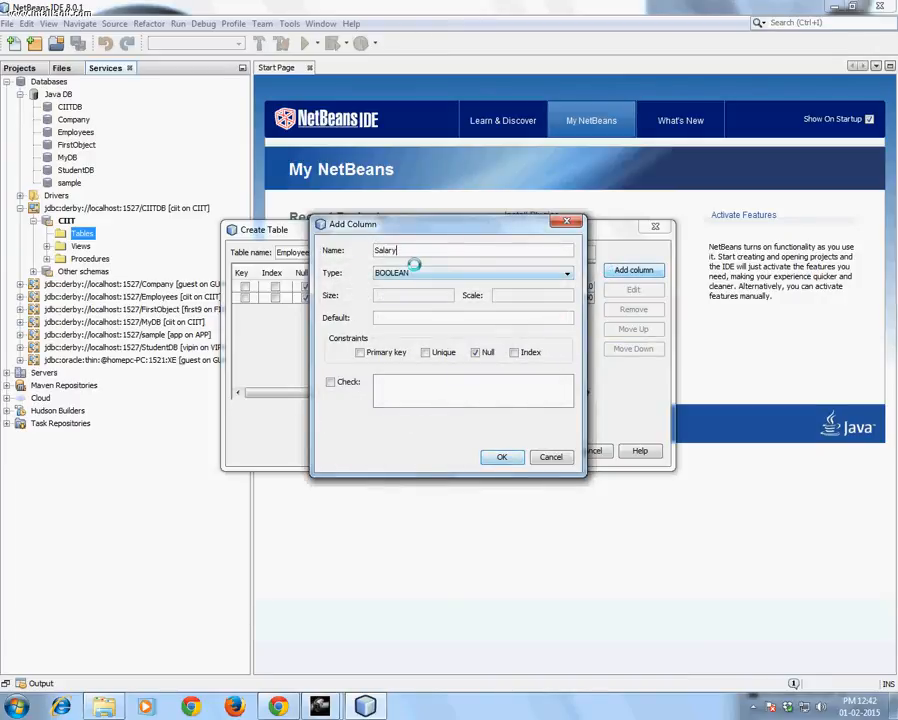
pyautogui.click(416, 271)
pyautogui.scroll(-3, 560, 305)
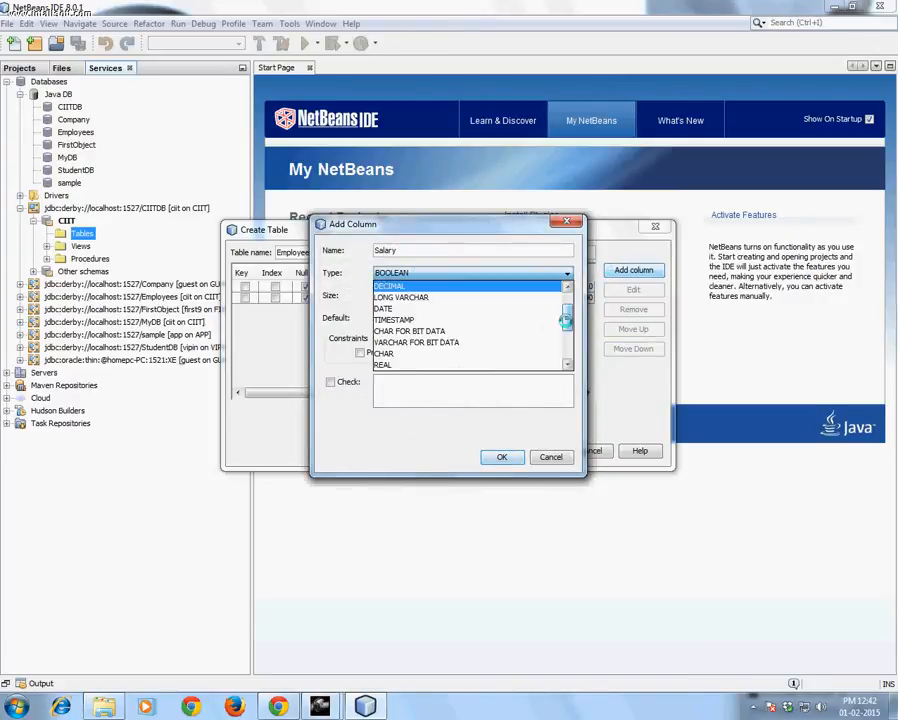
pyautogui.click(428, 364)
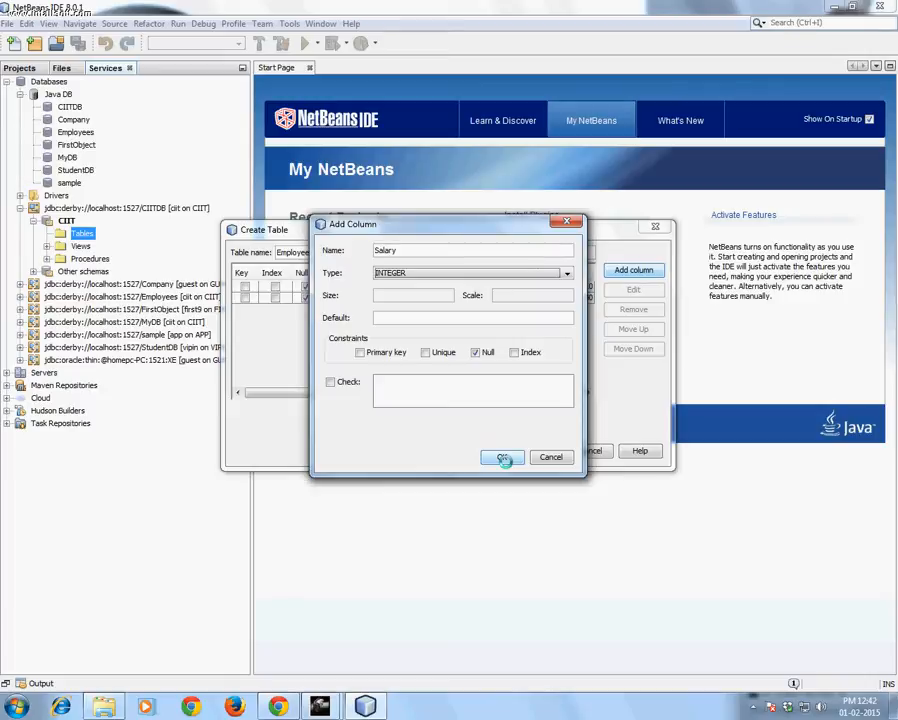
pyautogui.click(502, 457)
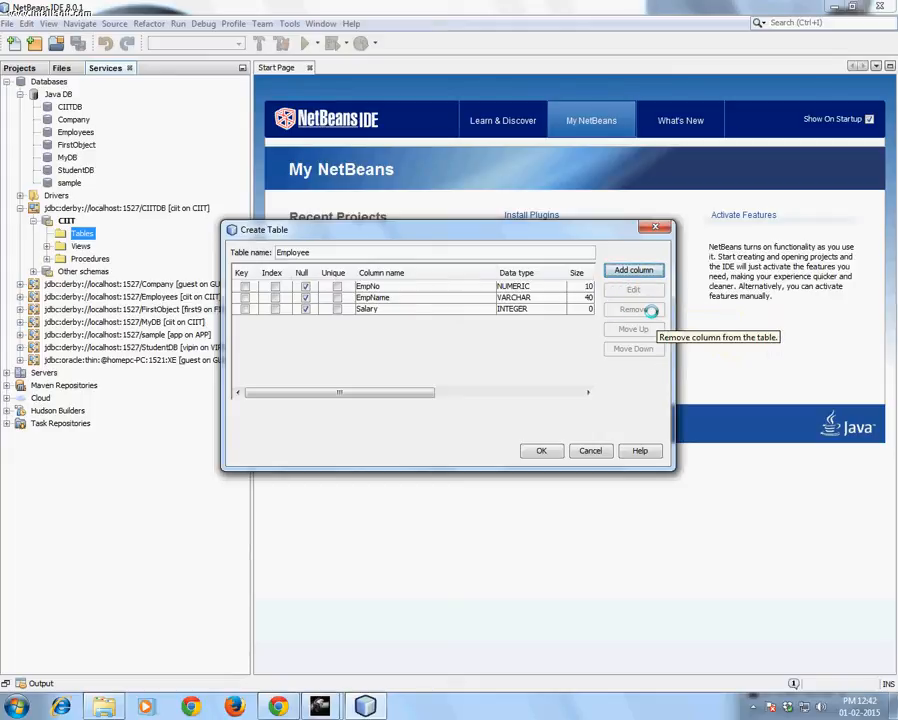
# Create the Employee table with the defined columns and view its data
pyautogui.click(427, 286)
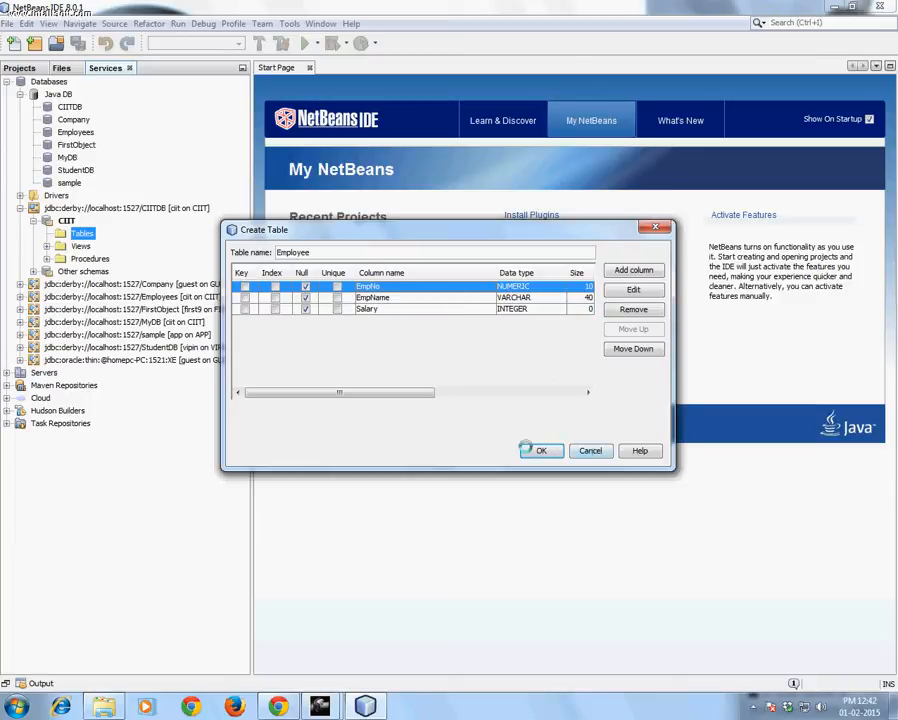
pyautogui.click(530, 450)
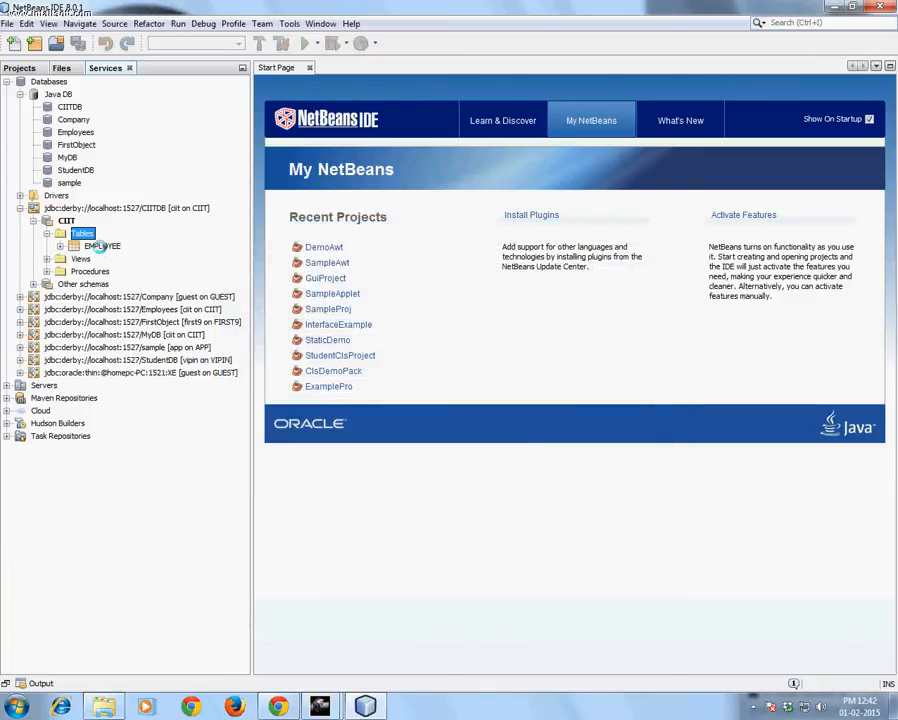
pyautogui.click(101, 246)
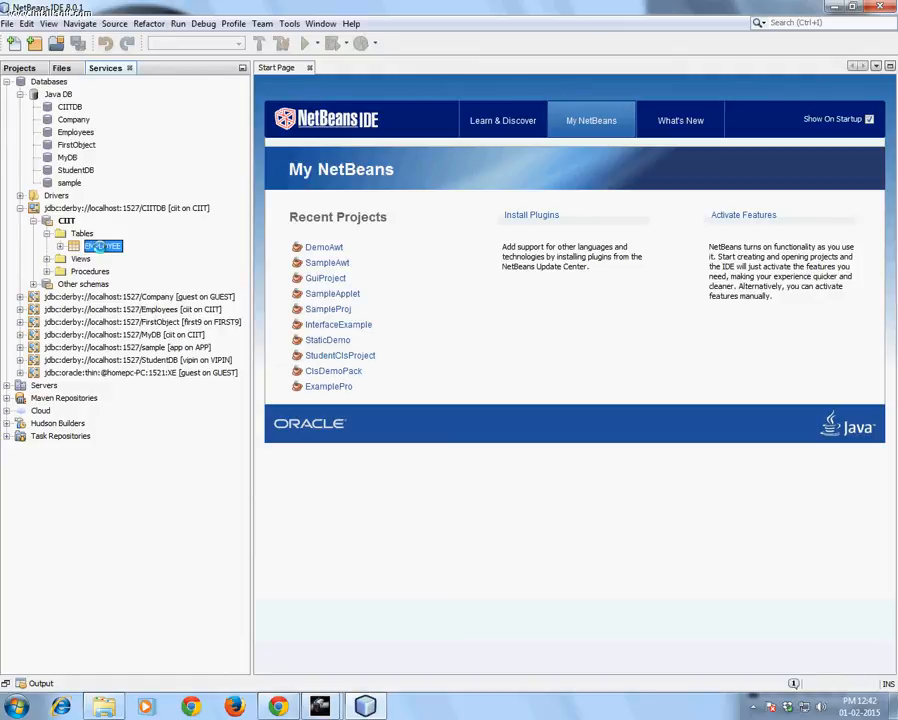
pyautogui.rightClick(101, 246)
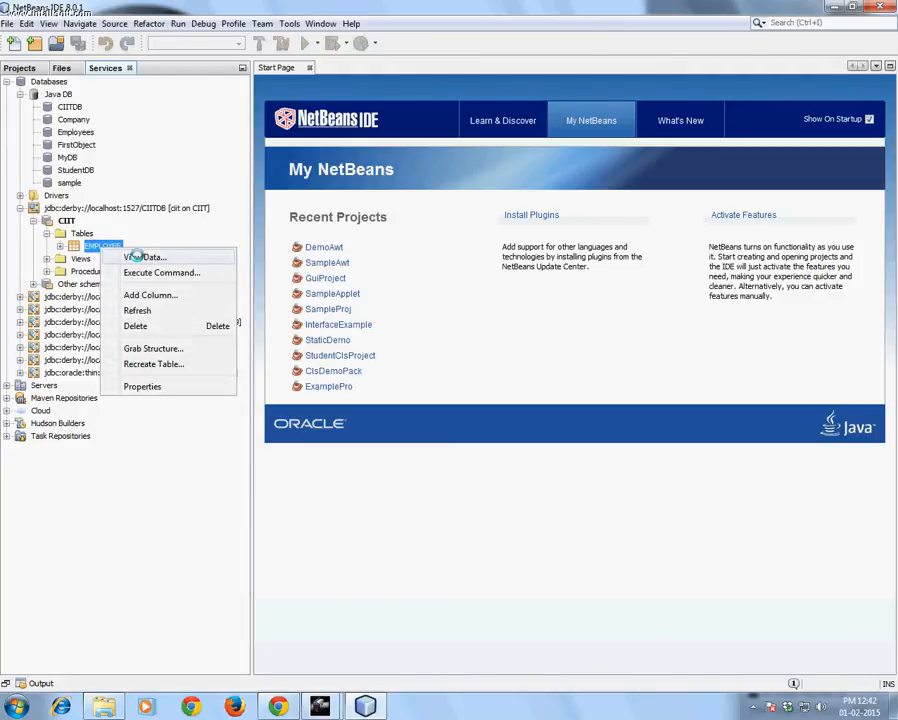
pyautogui.click(140, 257)
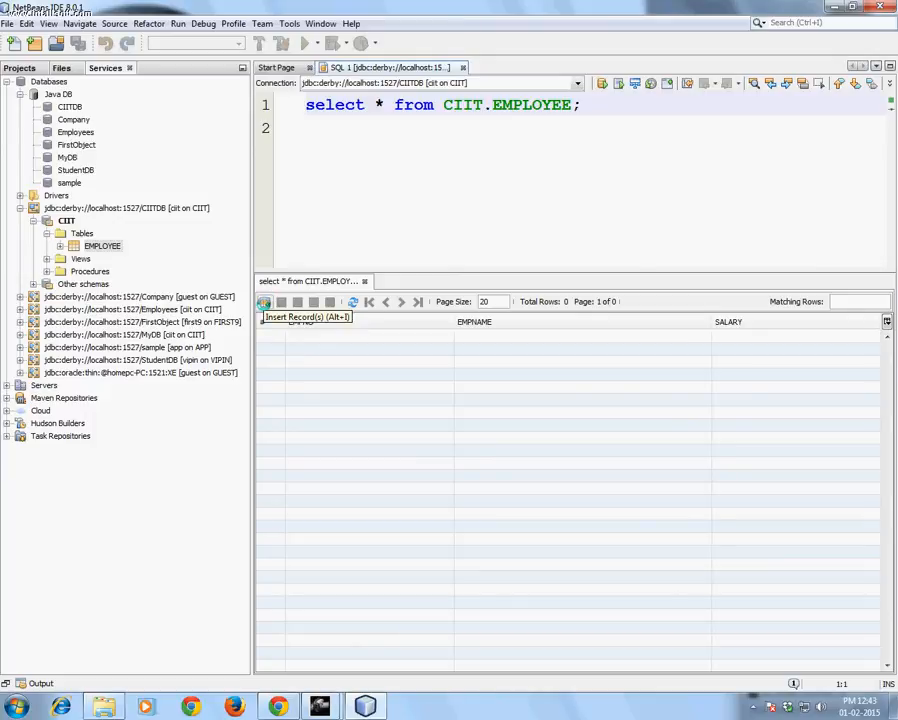
# Start inserting records into the Employee table, filling the first row with EMPNO 10, the employee's name and salary 40000
pyautogui.click(263, 302)
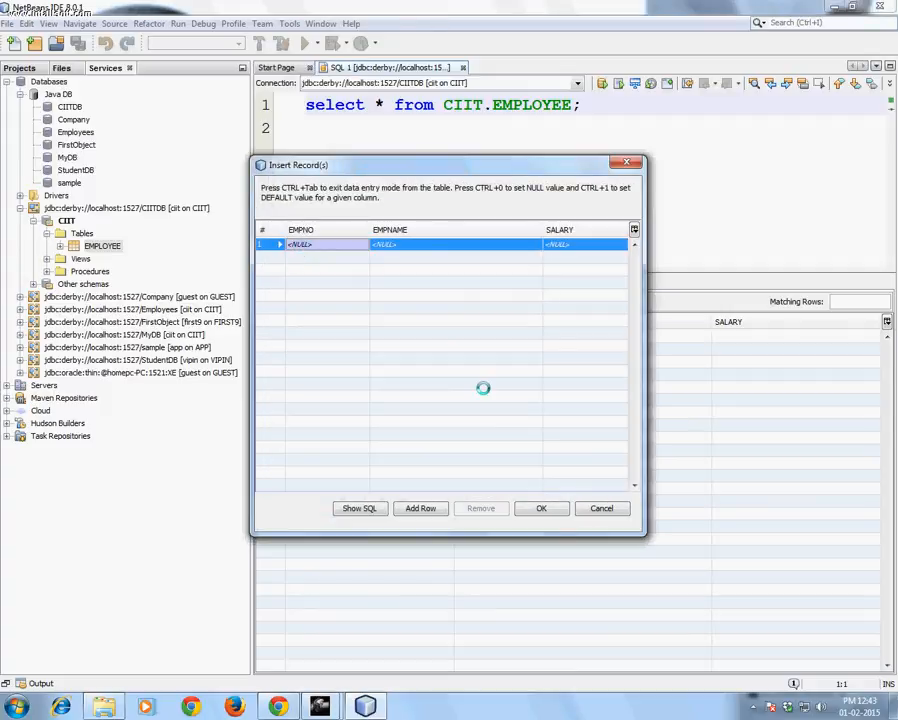
pyautogui.write('10')
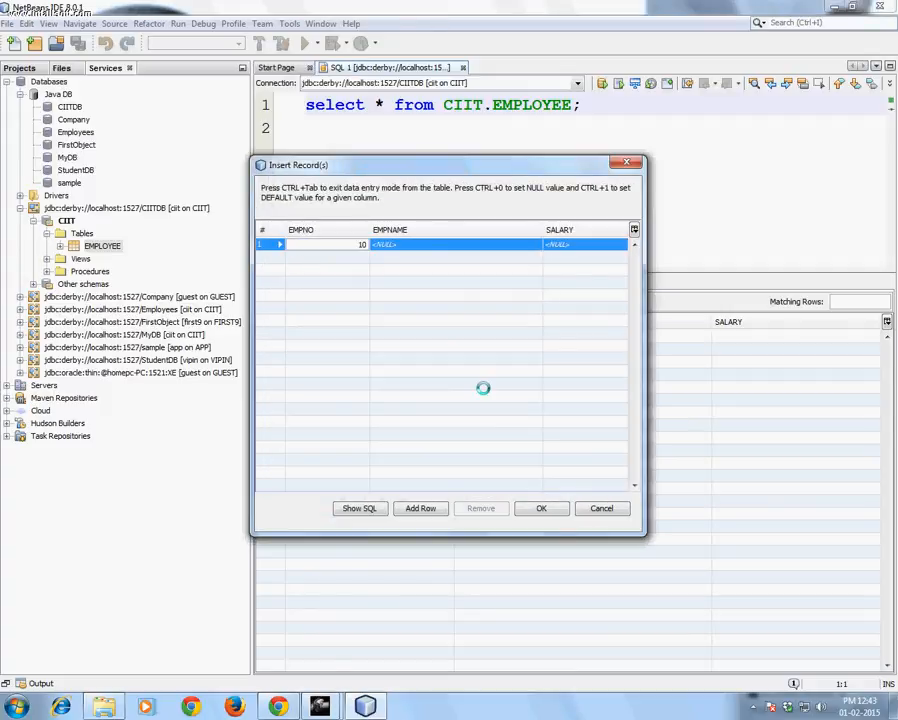
pyautogui.click(459, 243)
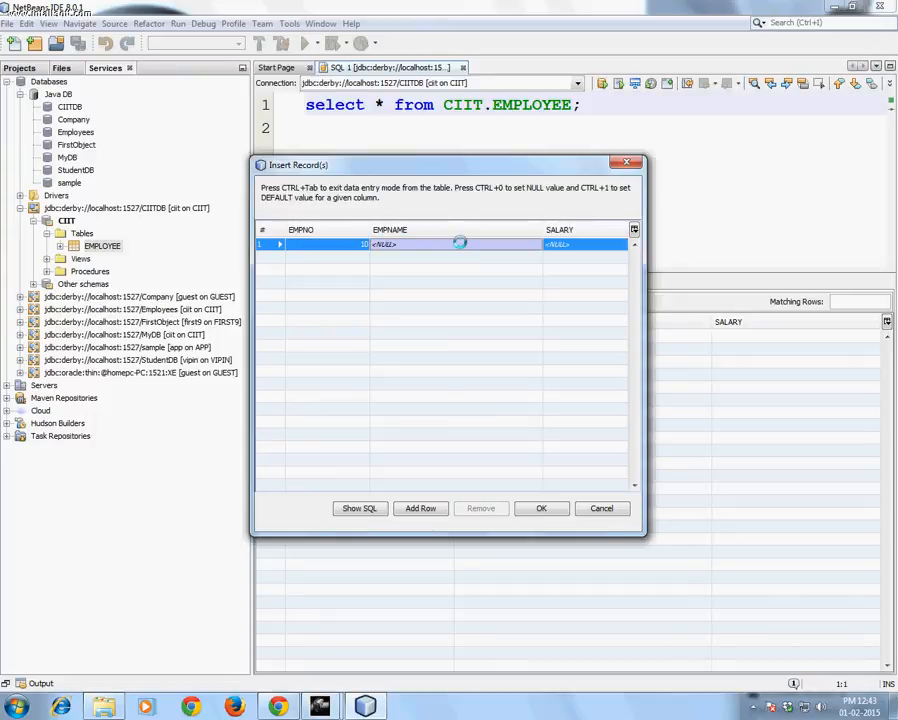
pyautogui.write('Chandra')
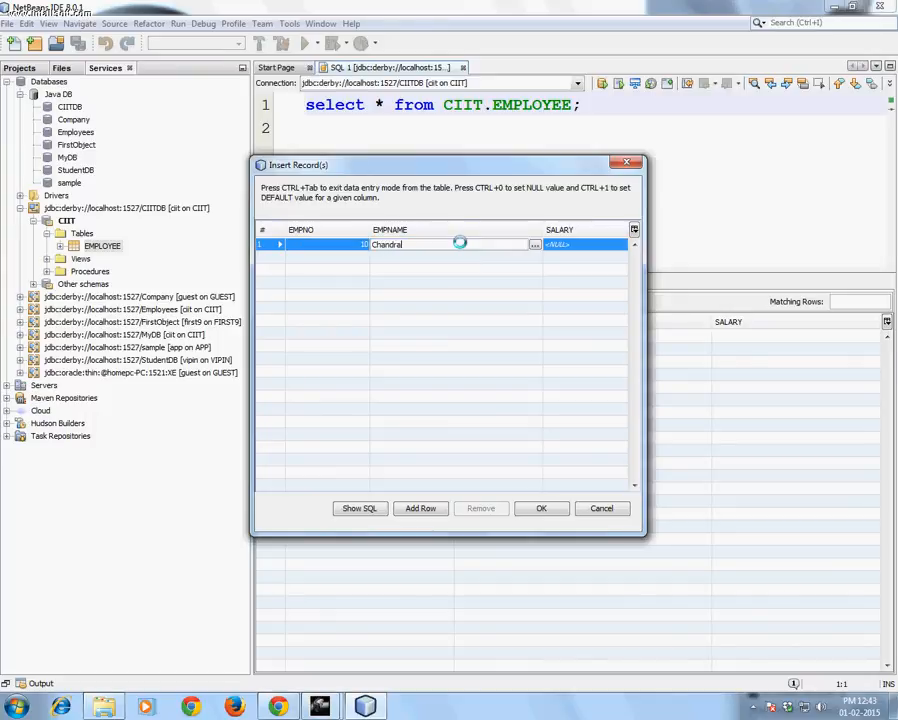
pyautogui.press('Return')
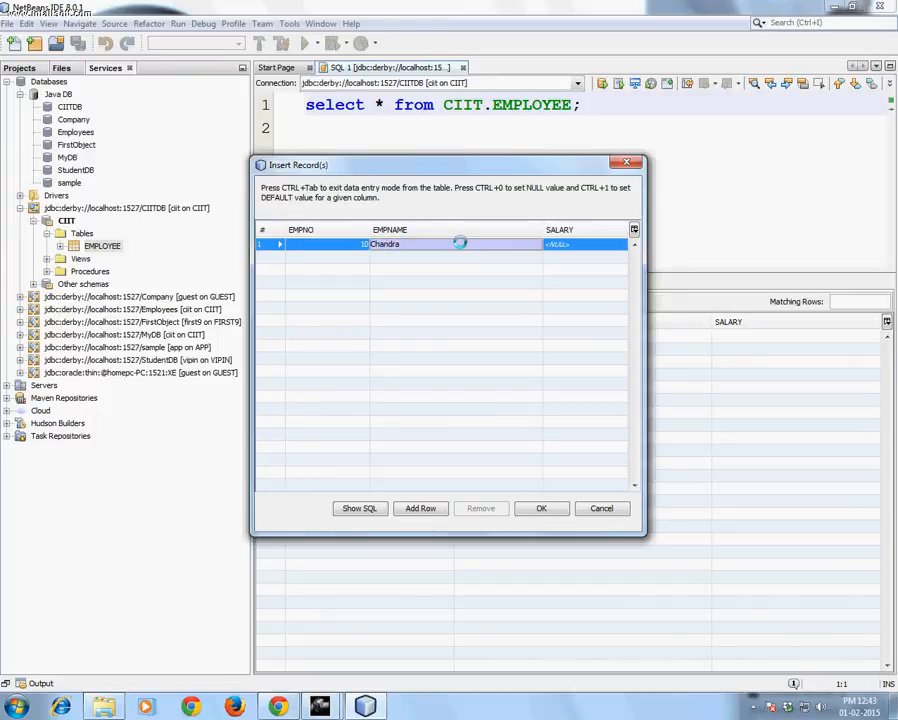
pyautogui.click(551, 248)
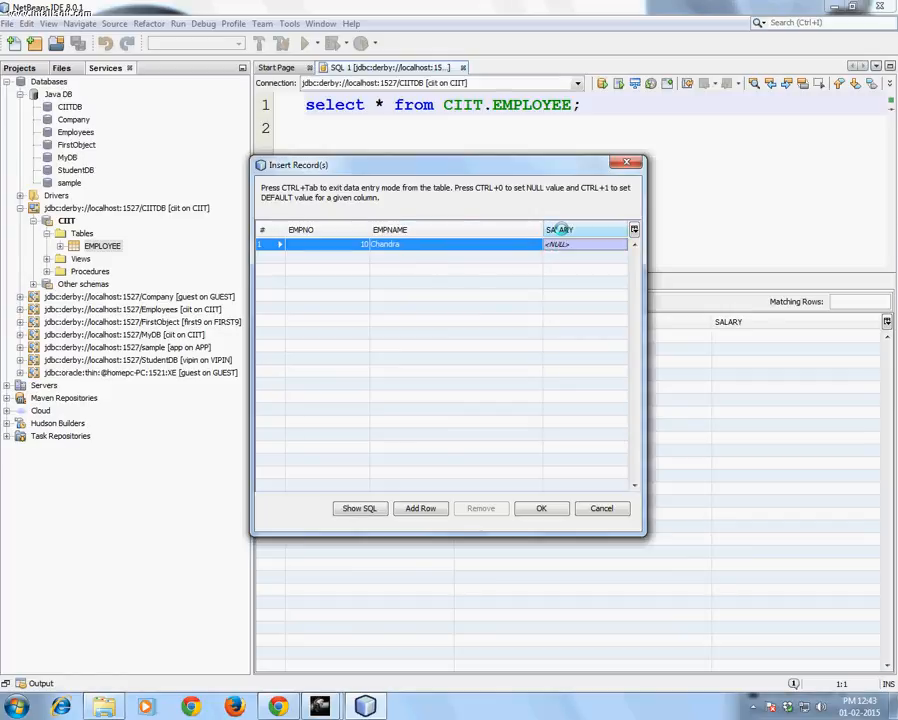
pyautogui.write('40000')
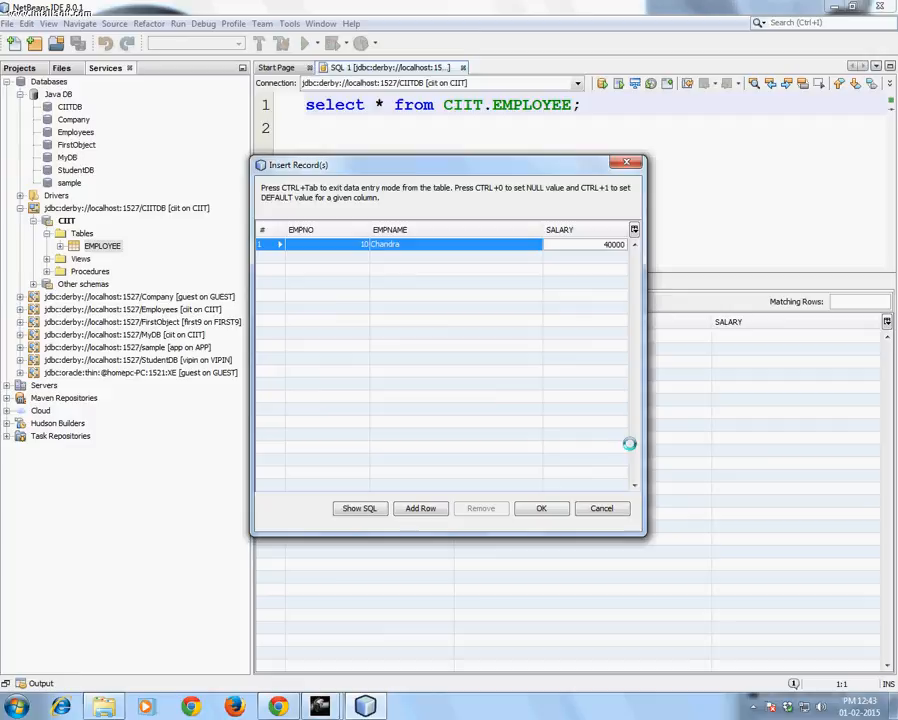
# Add a second record row with EMPNO 11, the employee's name and salary 50000
pyautogui.click(413, 507)
pyautogui.click(297, 259)
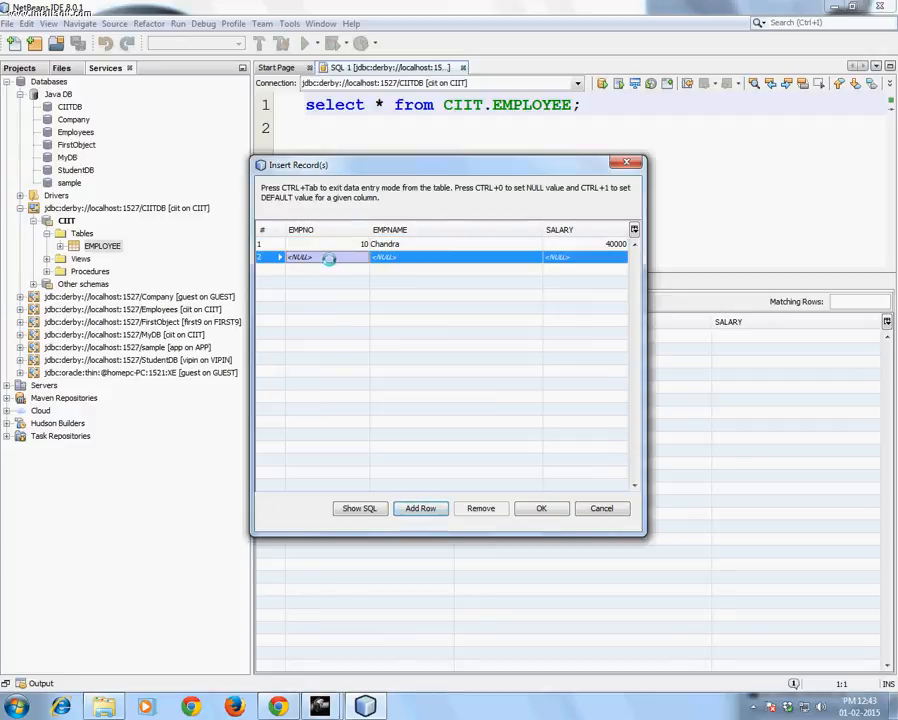
pyautogui.write('11')
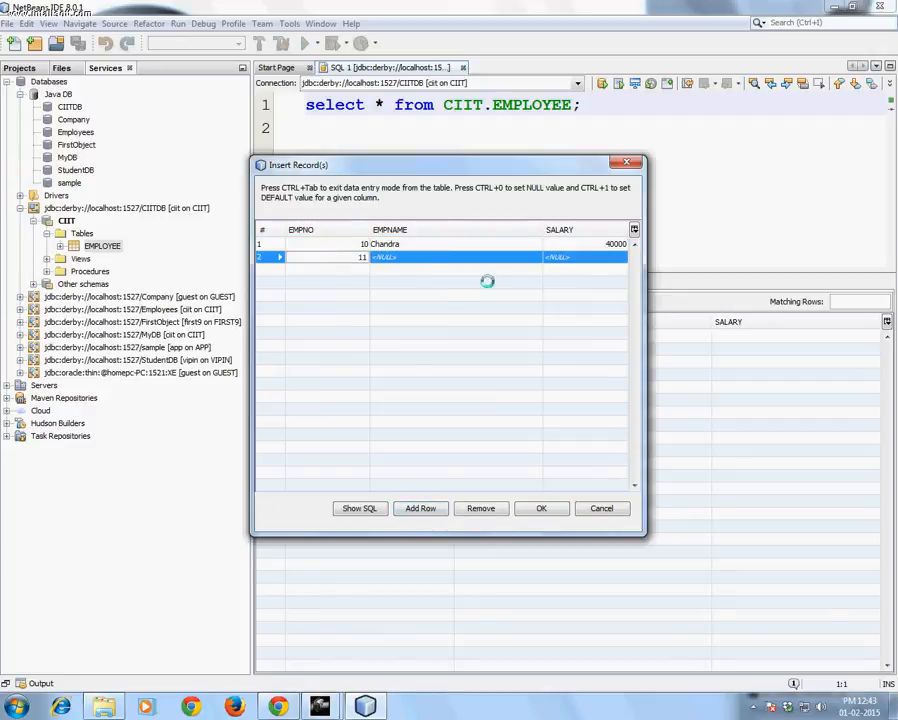
pyautogui.click(420, 257)
pyautogui.write('B')
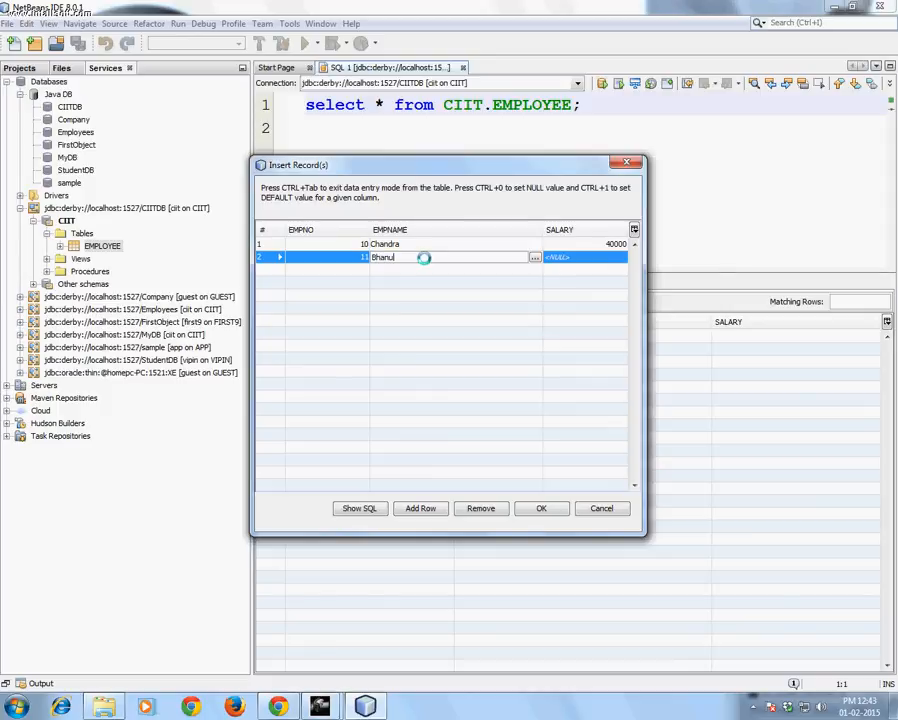
pyautogui.write('hanu')
pyautogui.click(592, 257)
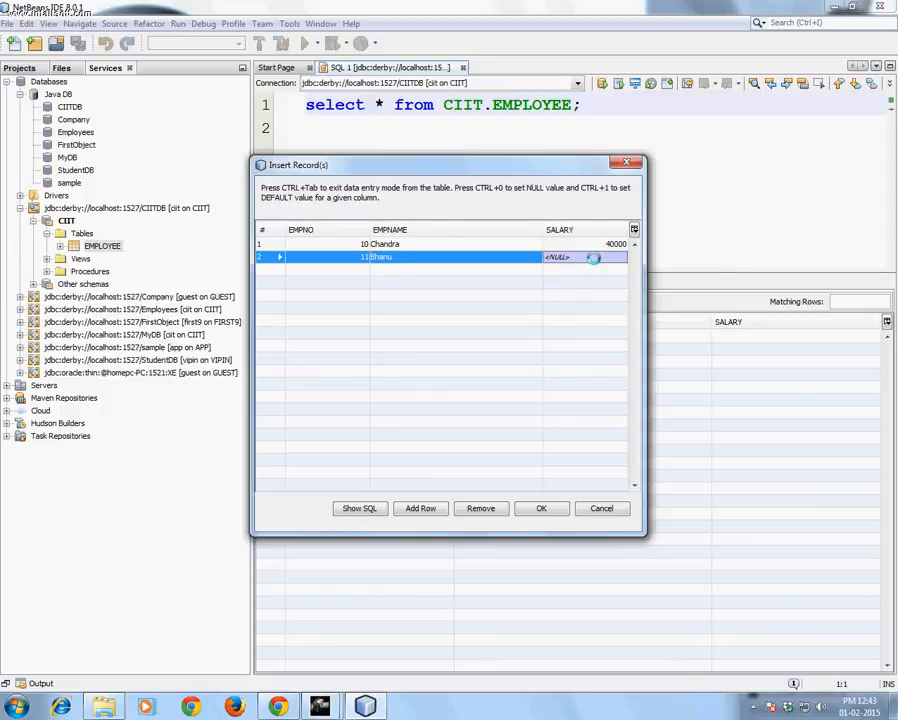
pyautogui.write('50000')
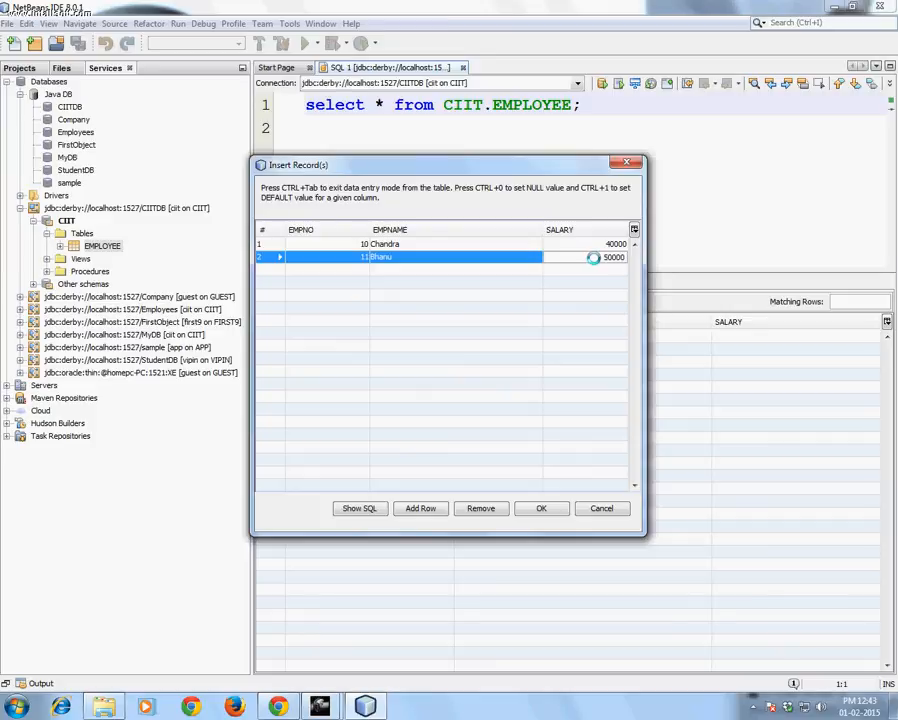
# Add a third record row with EMPNO 12, the employee's full name and salary 60000
pyautogui.click(420, 508)
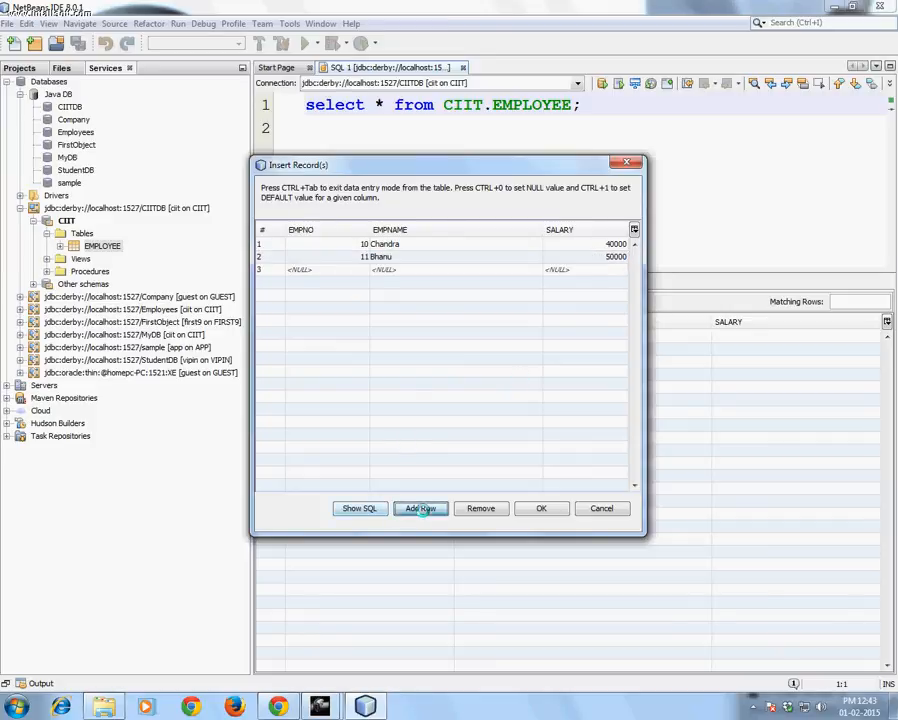
pyautogui.click(356, 269)
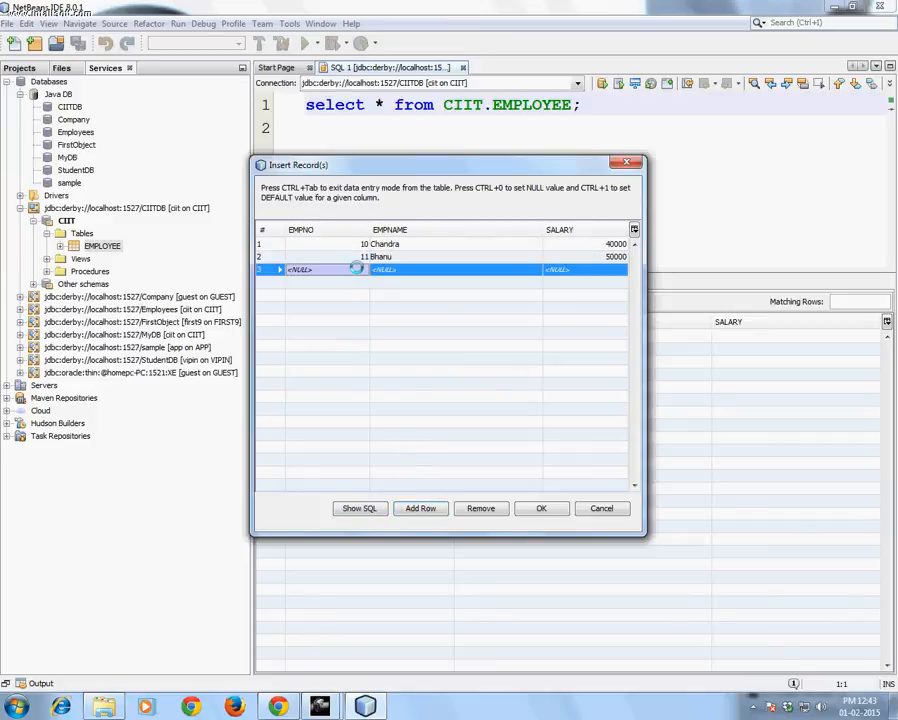
pyautogui.write('12')
pyautogui.click(410, 269)
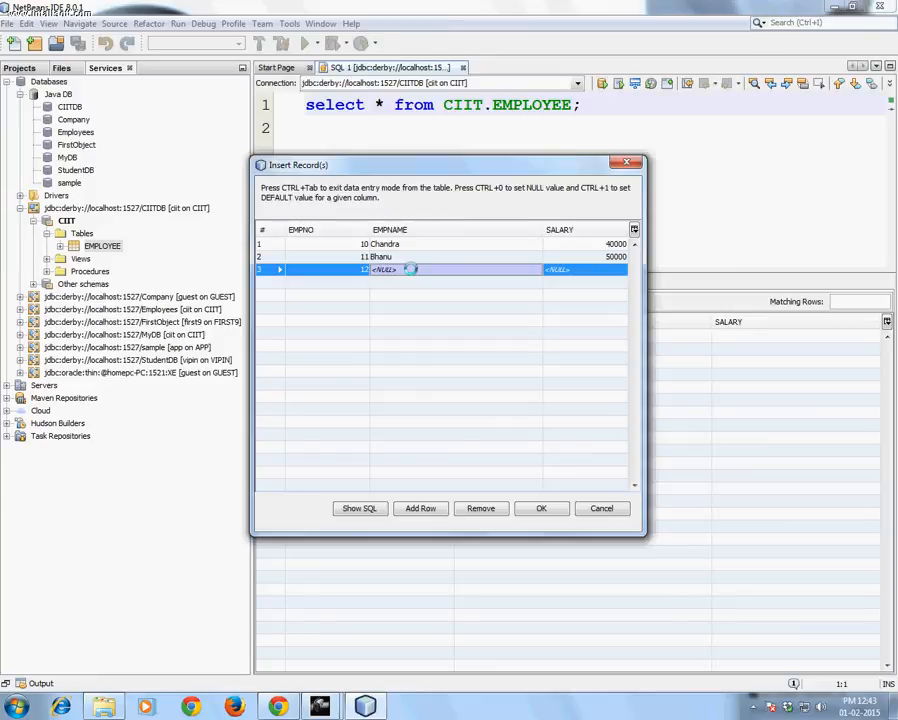
pyautogui.write('Vipi')
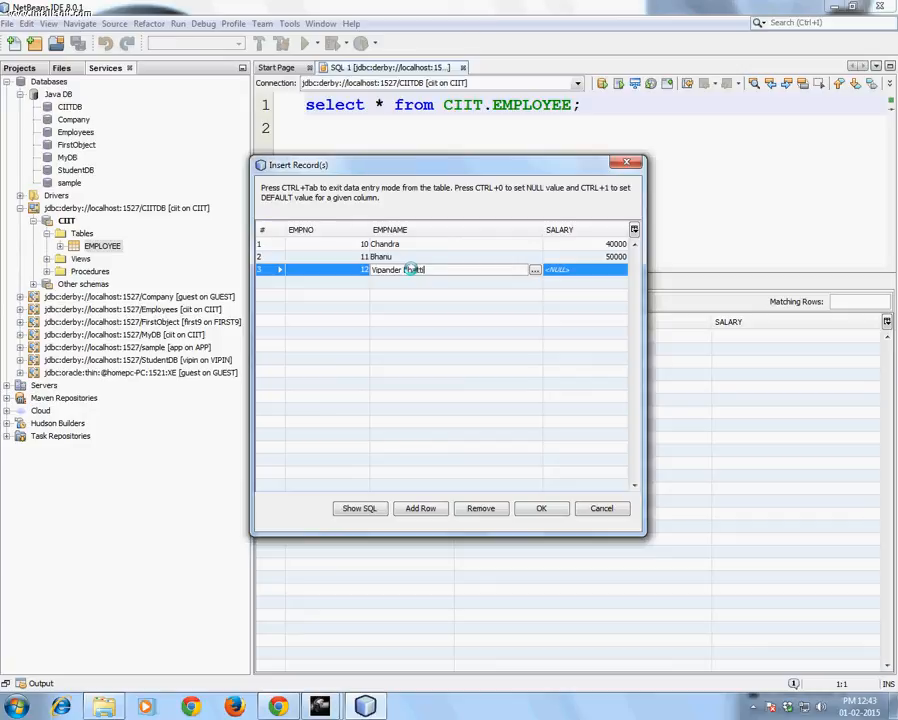
pyautogui.click(612, 270)
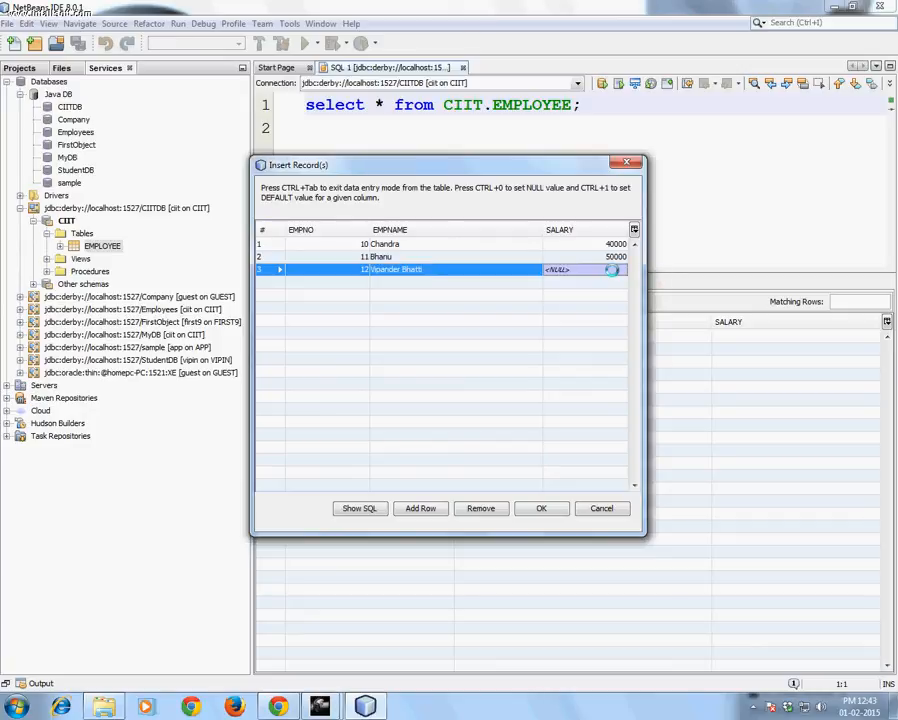
pyautogui.write('6000')
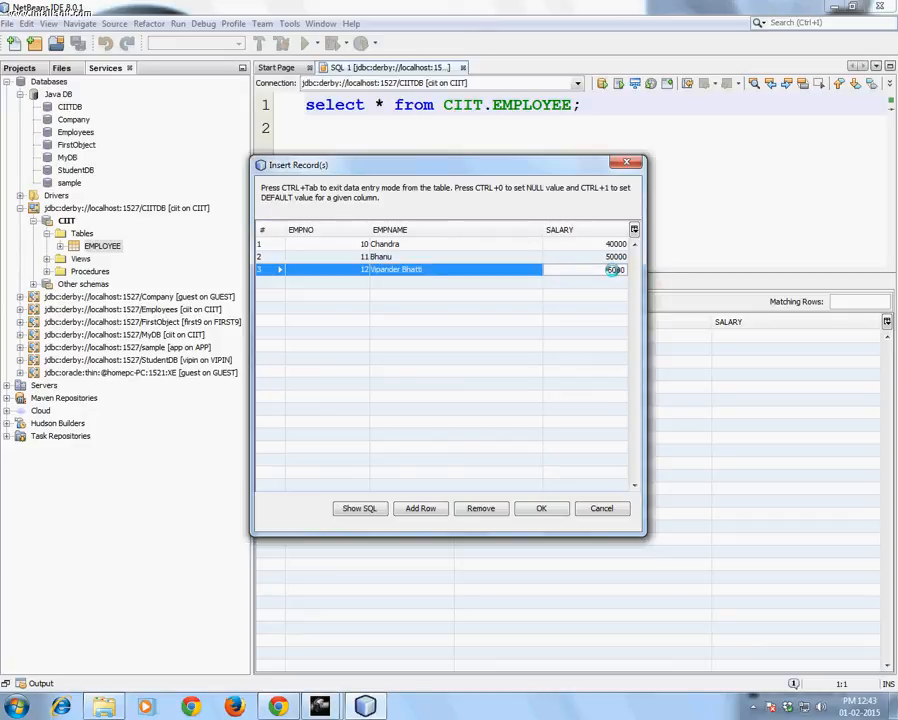
pyautogui.write('0')
# Add a fourth record row with EMPNO 13, the employee's name and salary 800000, and insert all the records into the table
pyautogui.click(420, 508)
pyautogui.click(363, 283)
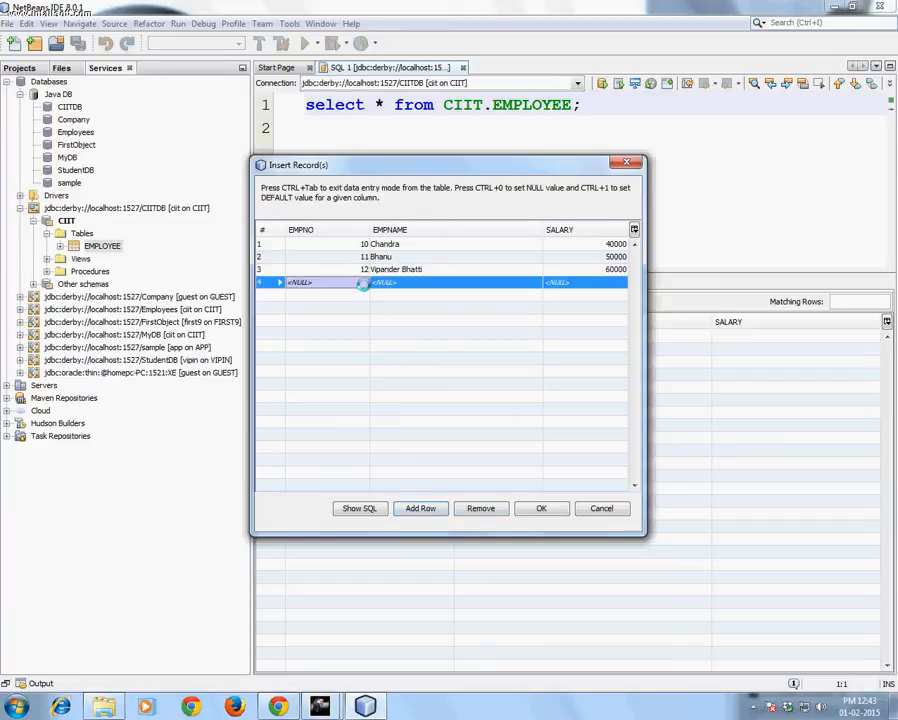
pyautogui.write('13')
pyautogui.click(385, 283)
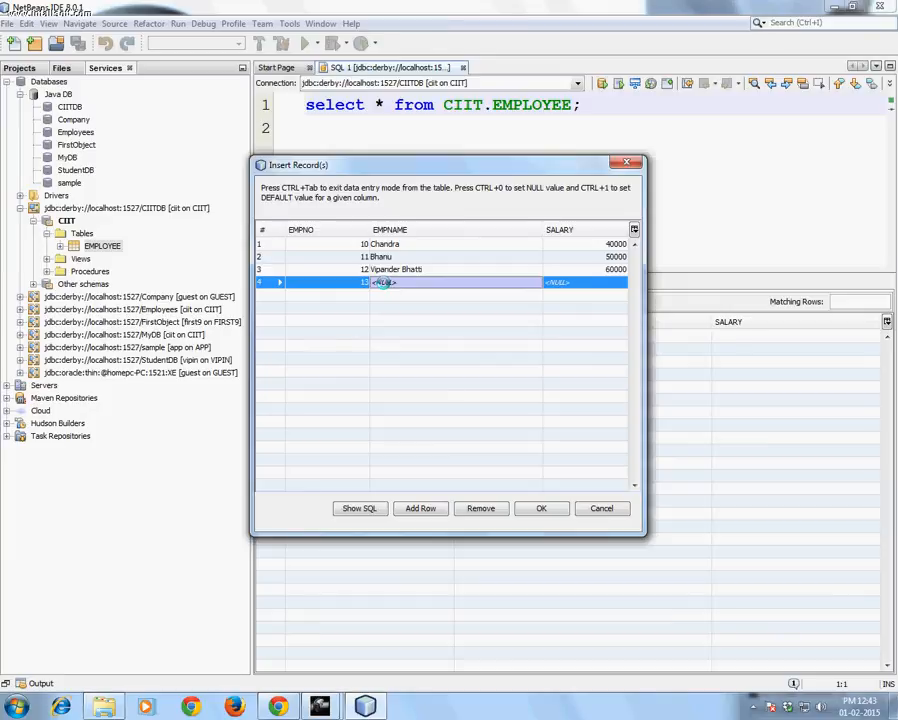
pyautogui.write('Ramjith')
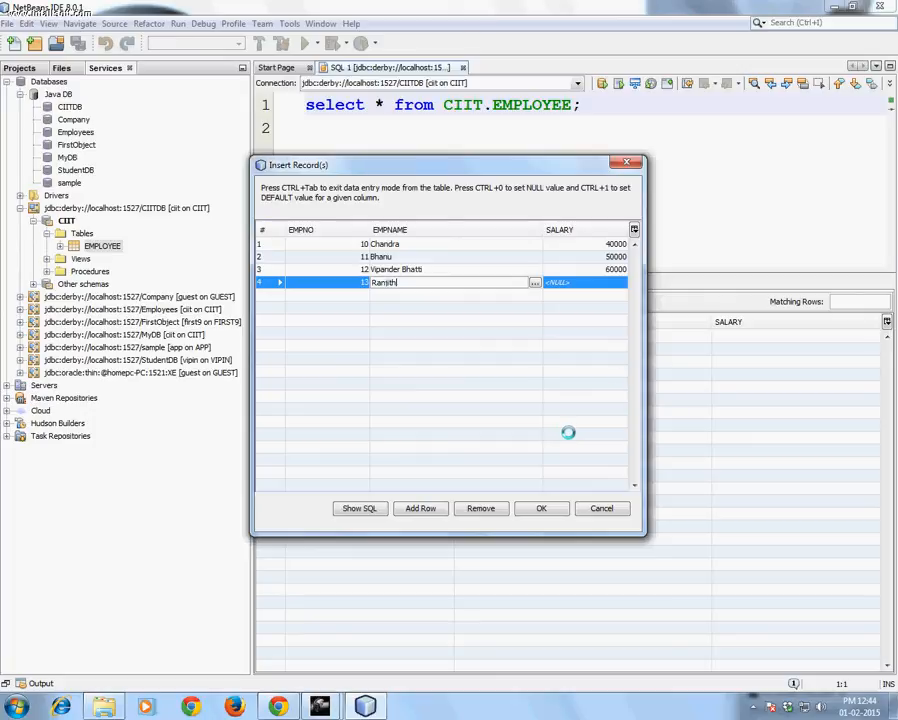
pyautogui.click(602, 284)
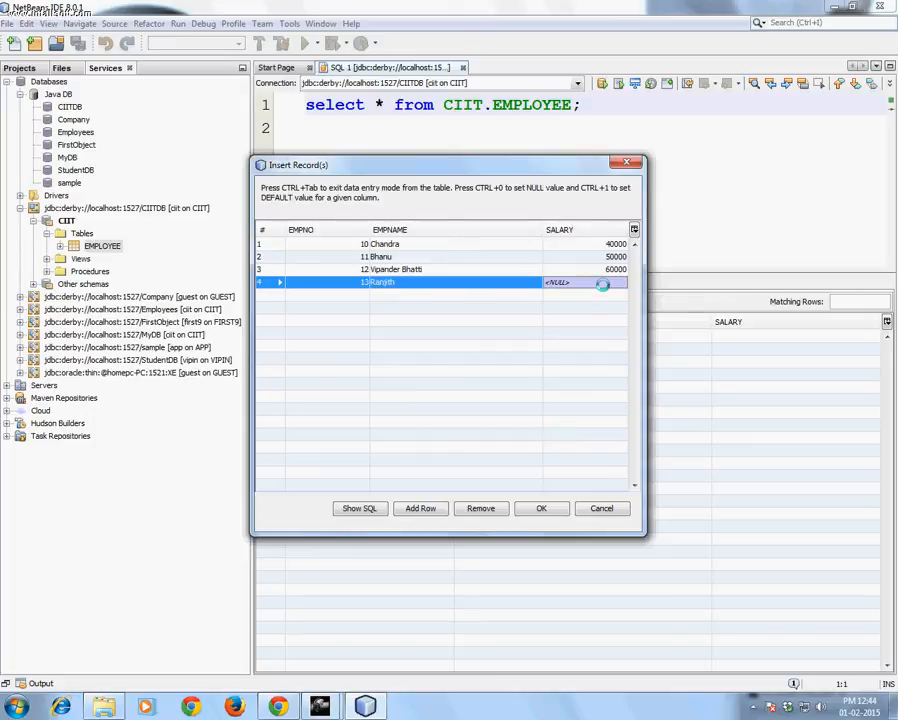
pyautogui.write('80')
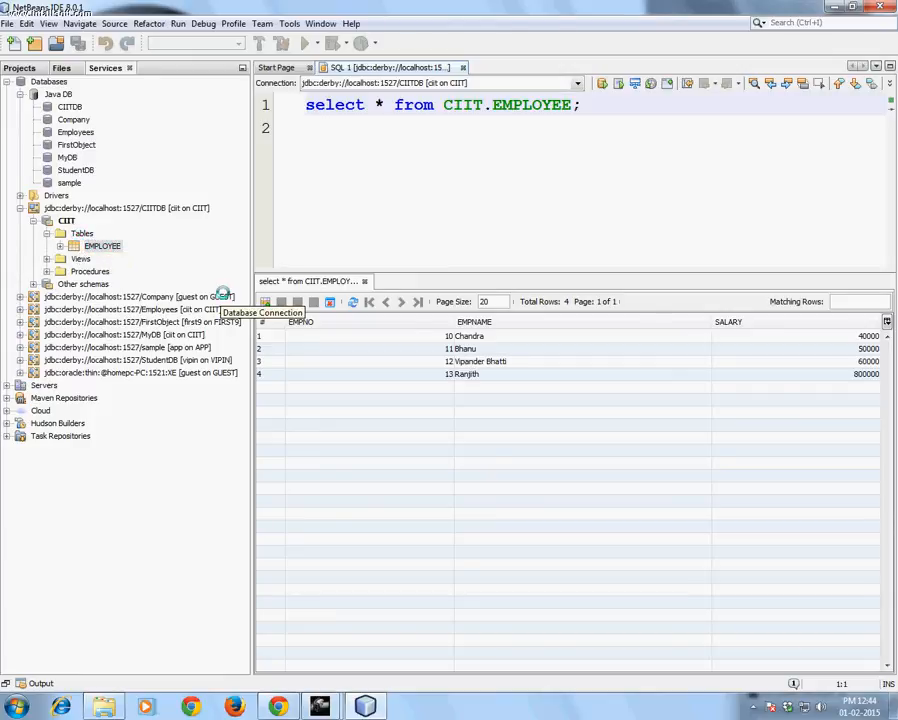
pyautogui.moveTo(301, 322)
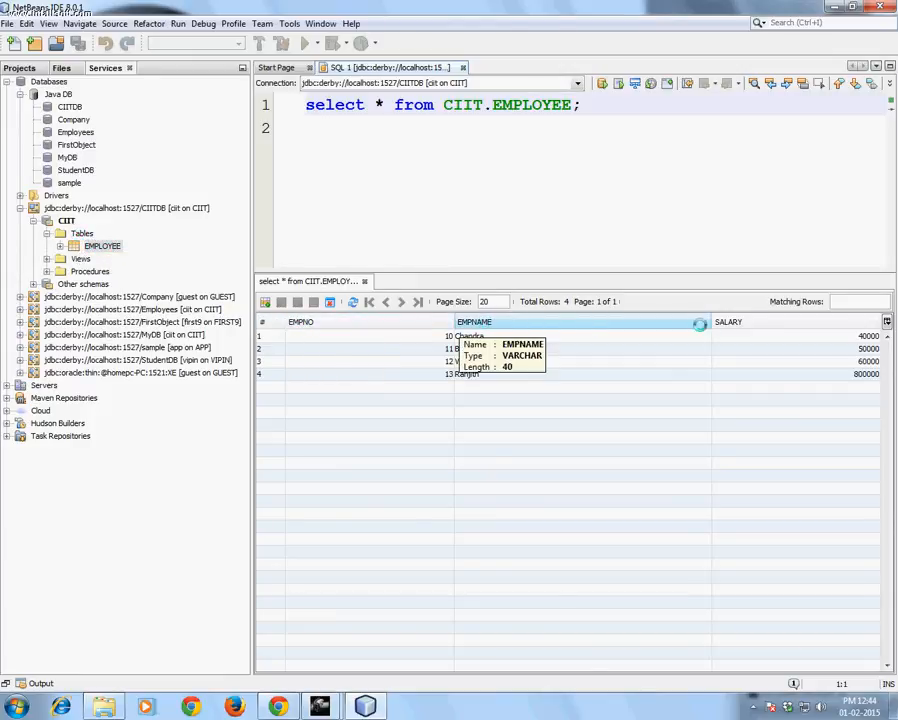
pyautogui.moveTo(731, 321)
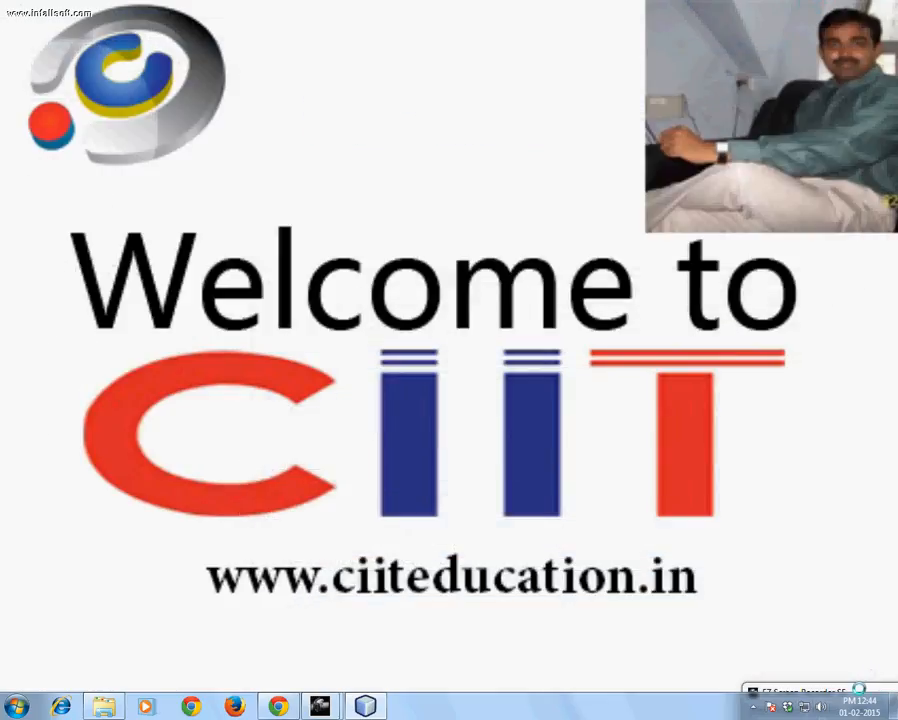
pyautogui.click(858, 690)
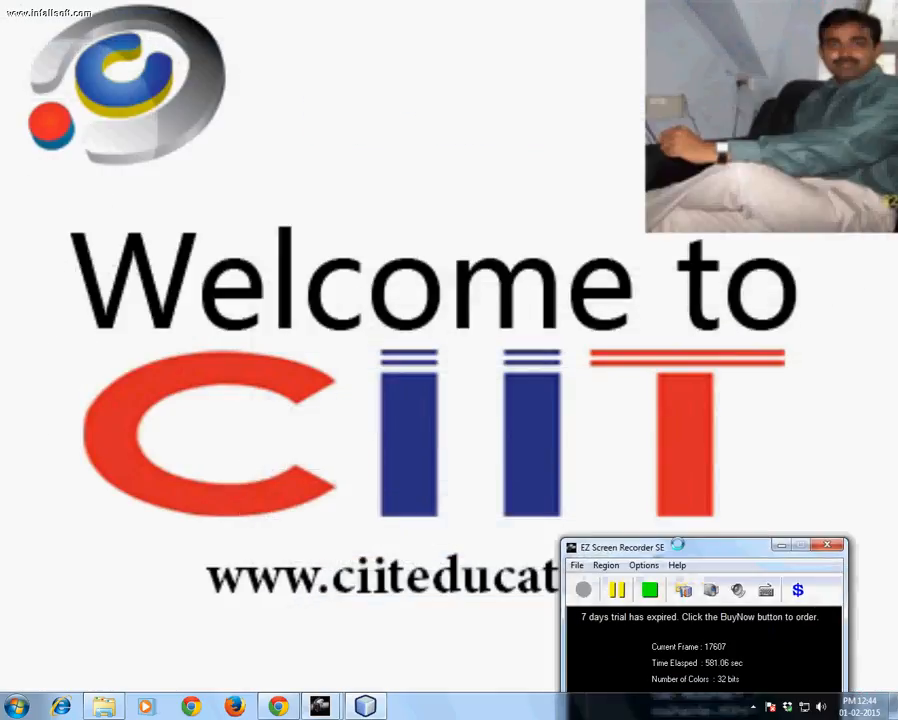